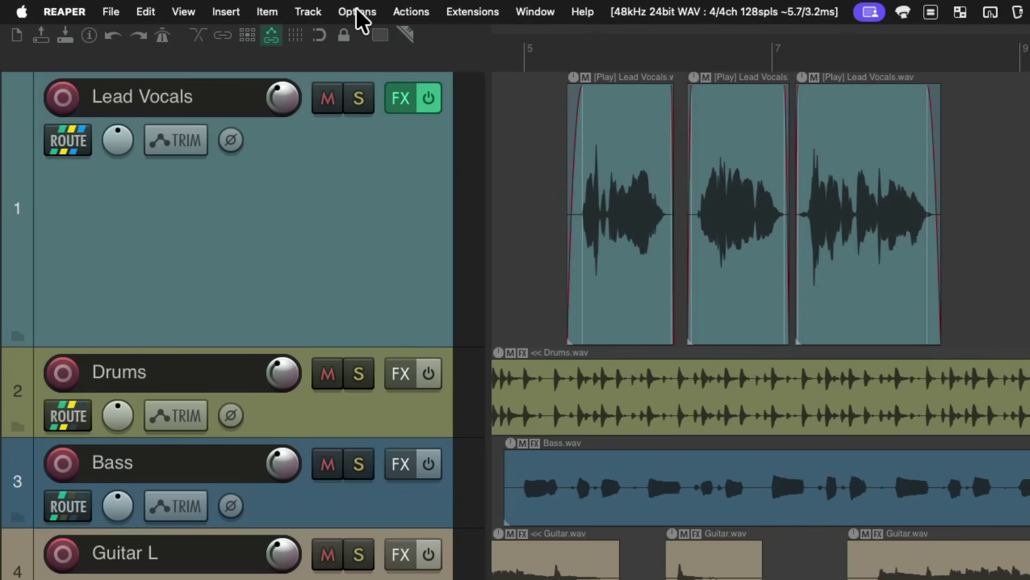
- Open the Default 7.0 Theme Adjuster and show its track controls settings
{"action": "left_click", "coordinate": [355, 12]}
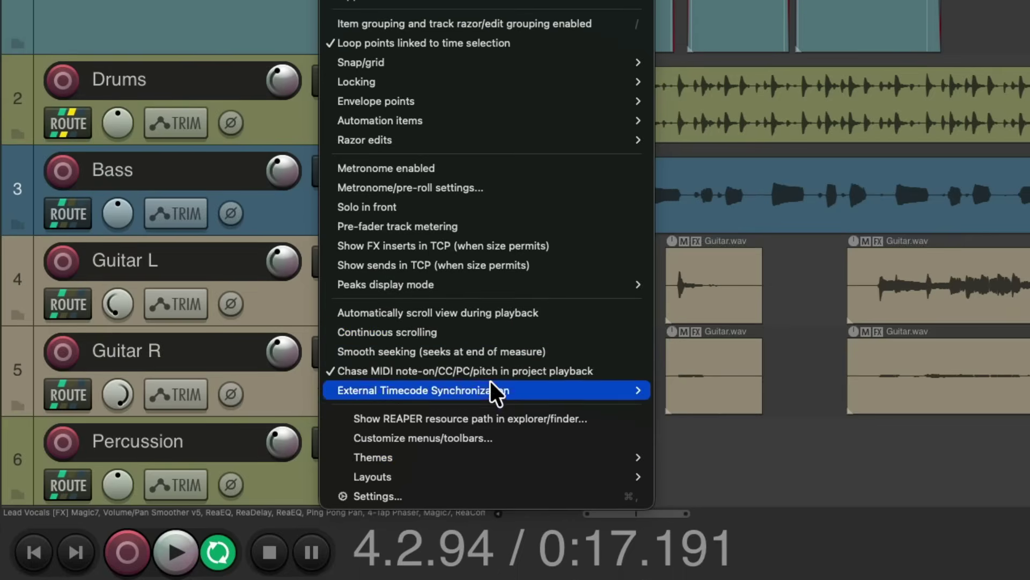
{"action": "mouse_move", "coordinate": [440, 451]}
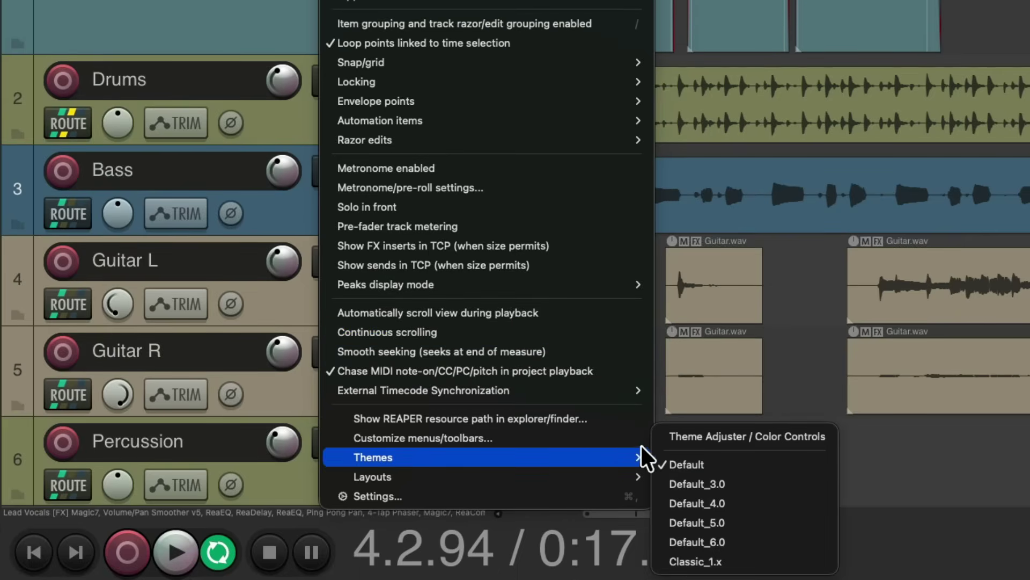
{"action": "left_click", "coordinate": [666, 438]}
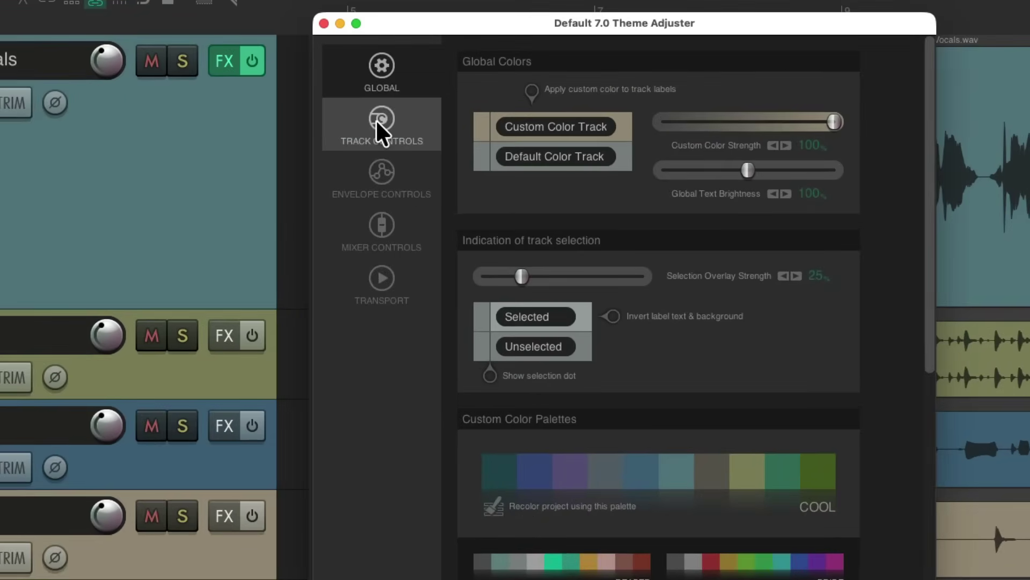
{"action": "left_click", "coordinate": [368, 90]}
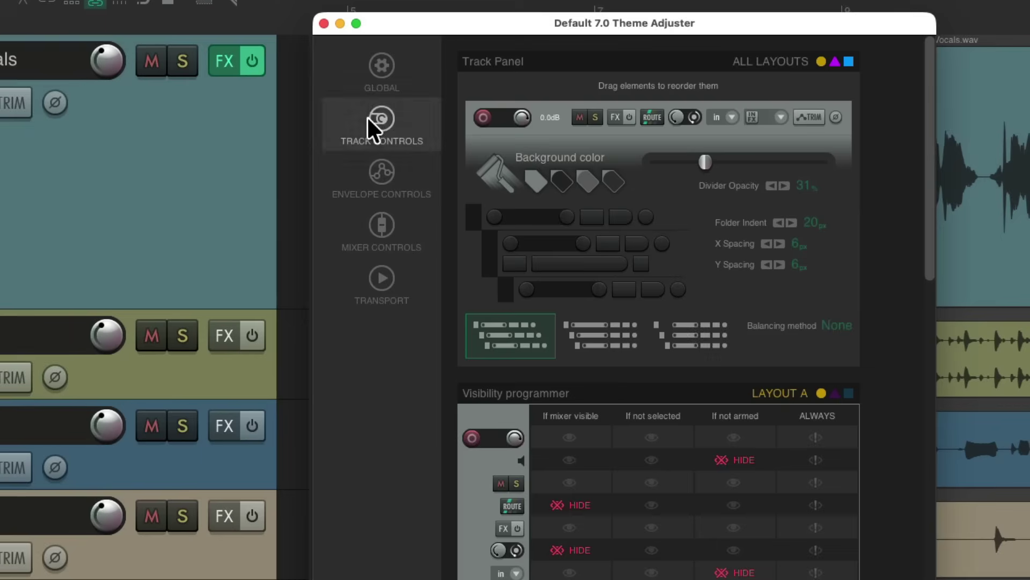
- Stop always hiding Labels & Values in Layout A, and try the Lead Vocals volume and pan knobs, undoing both changes
{"action": "scroll", "coordinate": [877, 352], "scroll_direction": "down", "scroll_amount": 10}
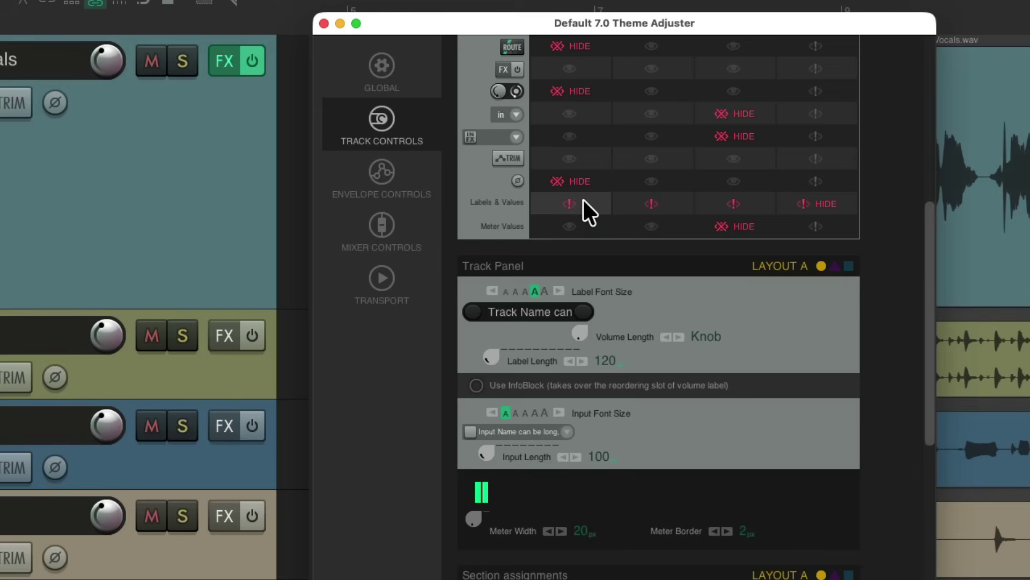
{"action": "left_click", "coordinate": [827, 203]}
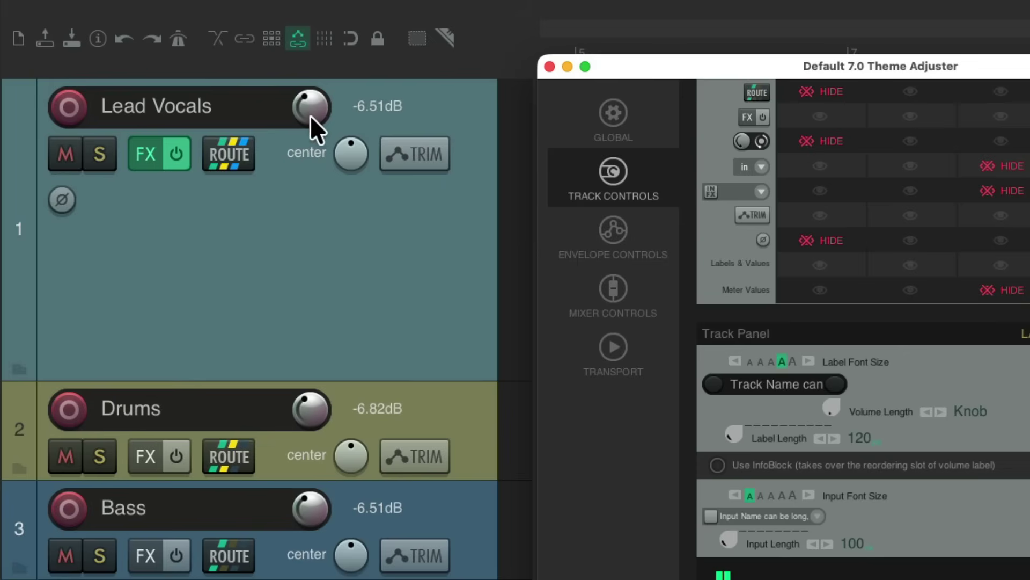
{"action": "left_click_drag", "start_coordinate": [310, 106], "coordinate": [311, 113]}
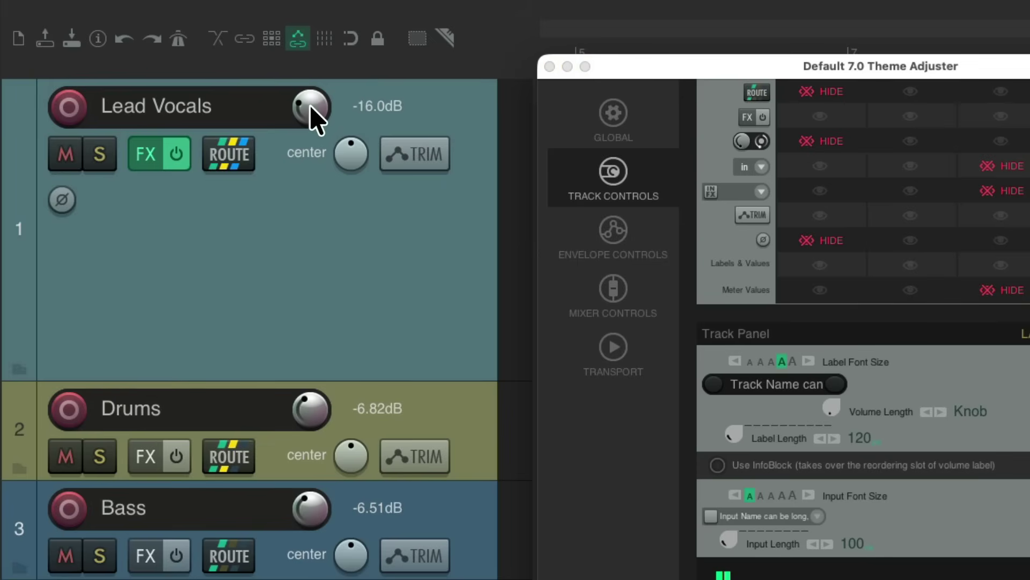
{"action": "key", "text": "super+z"}
{"action": "left_click_drag", "start_coordinate": [349, 156], "coordinate": [349, 155]}
{"action": "key", "text": "super+z"}
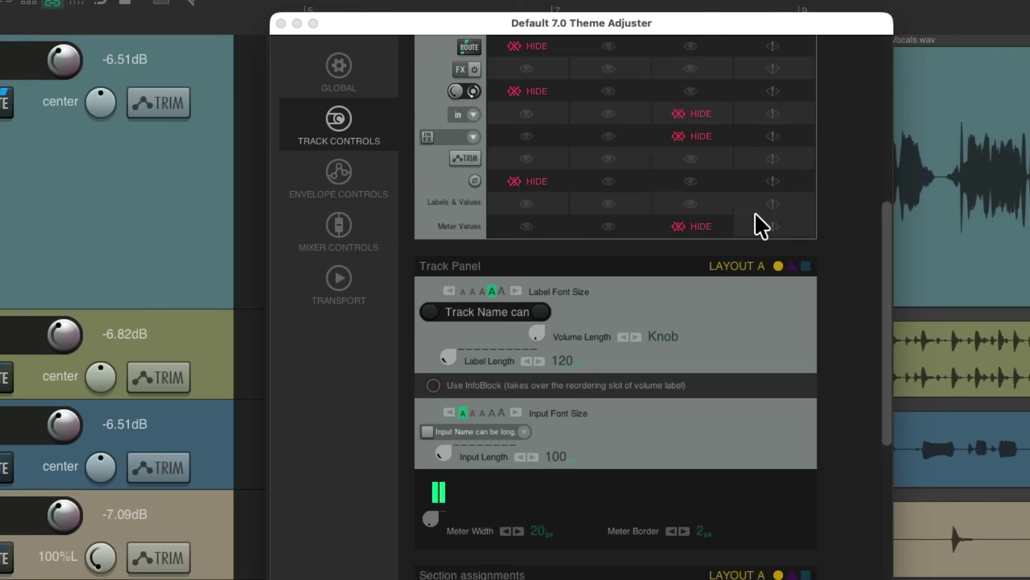
- Set Labels & Values to always hide in Layout A, enable Use InfoBlock, and close the Theme Adjuster
{"action": "left_click", "coordinate": [755, 203]}
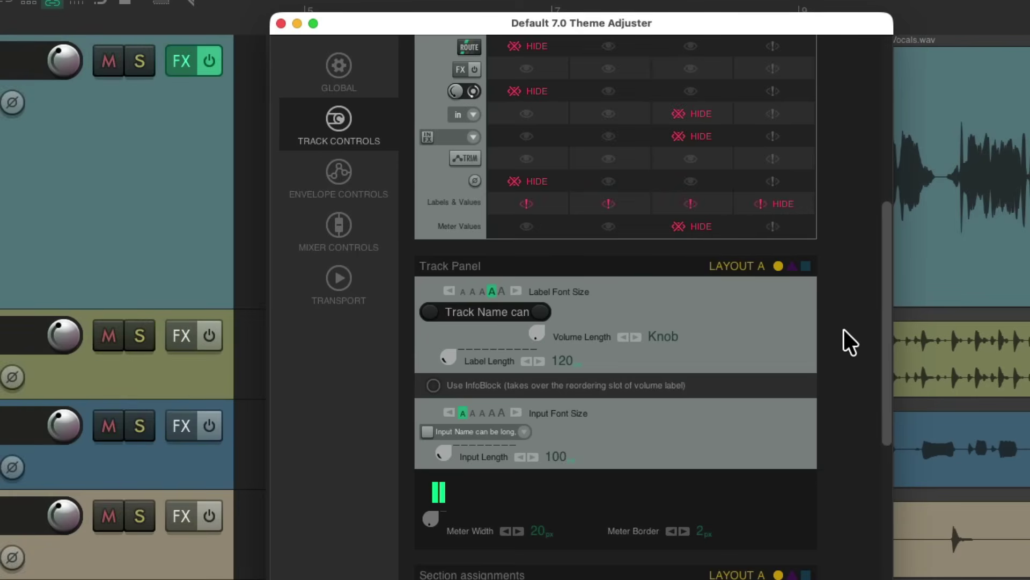
{"action": "scroll", "coordinate": [844, 329], "scroll_direction": "down", "scroll_amount": 3}
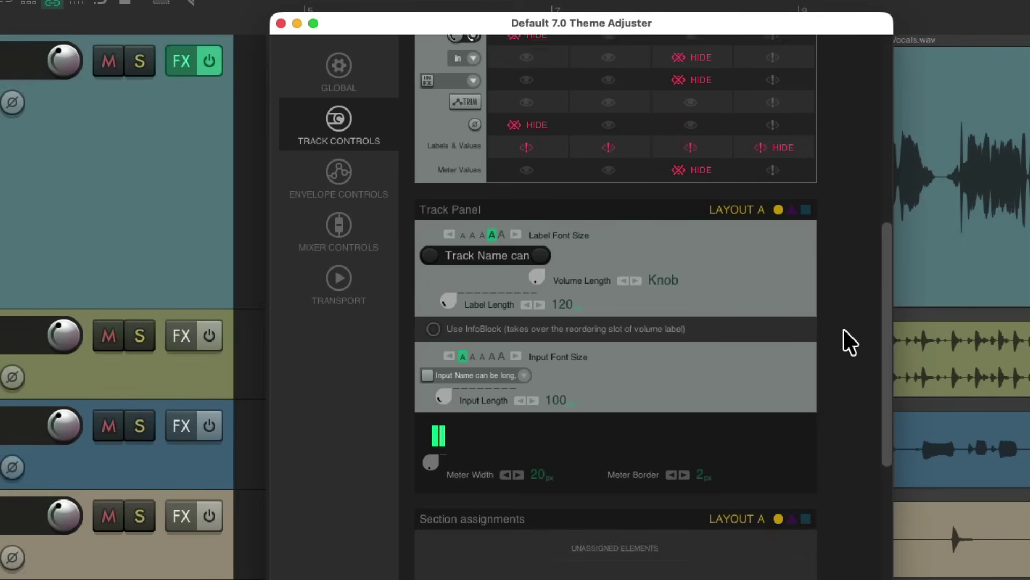
{"action": "left_click", "coordinate": [433, 321]}
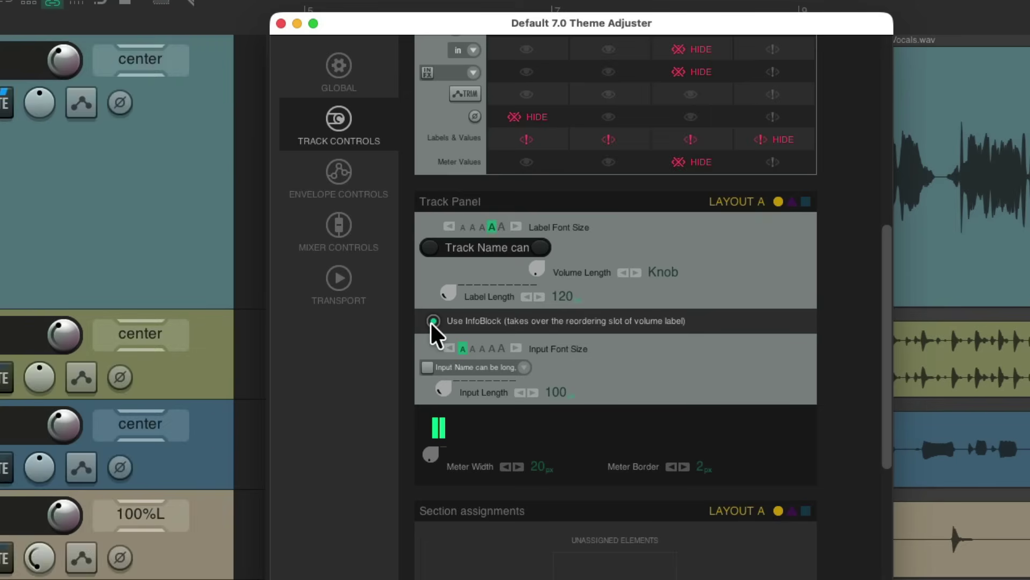
{"action": "left_click", "coordinate": [434, 321]}
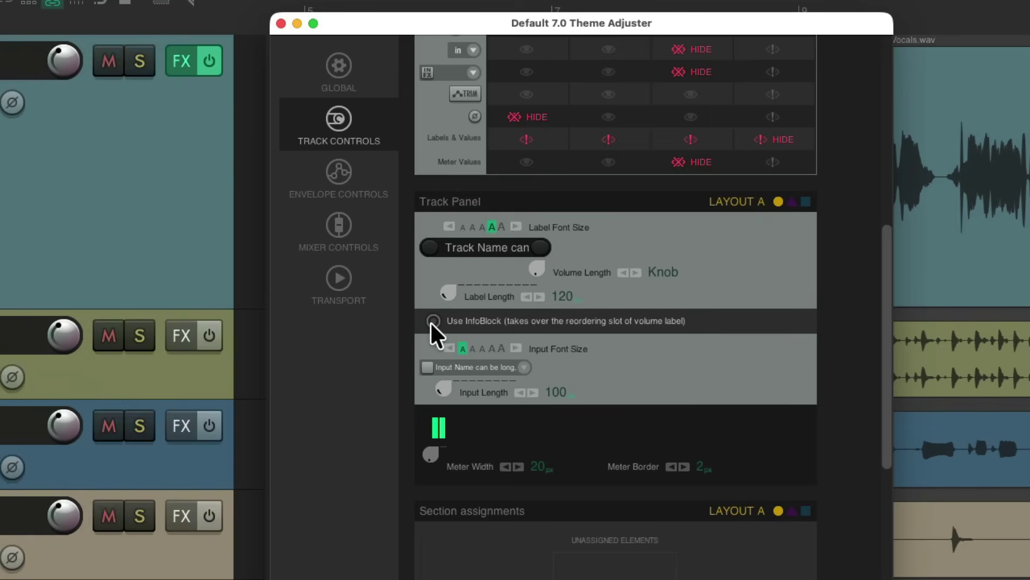
{"action": "left_click", "coordinate": [433, 321]}
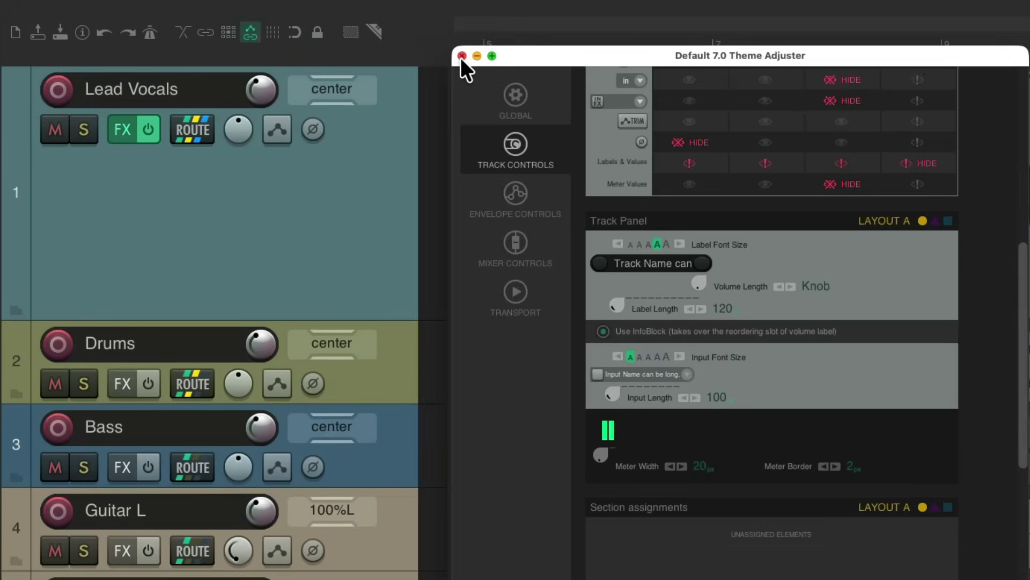
{"action": "left_click", "coordinate": [281, 23]}
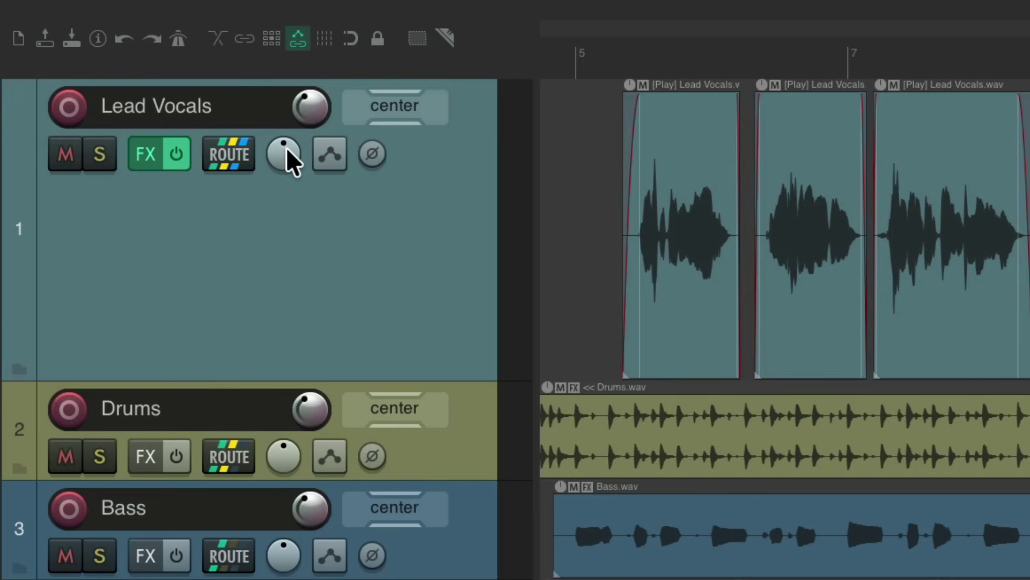
- Try panning the Lead Vocals track to both sides and reset its pan to center
{"action": "scroll", "coordinate": [286, 150], "scroll_direction": "up", "scroll_amount": 10}
{"action": "scroll", "coordinate": [286, 150], "scroll_direction": "down", "scroll_amount": 13}
{"action": "double_click", "coordinate": [283, 153]}
- Lower the Lead Vocals volume to about -22.85 dB and bring it back to -6.51 dB
{"action": "mouse_move", "coordinate": [314, 104]}
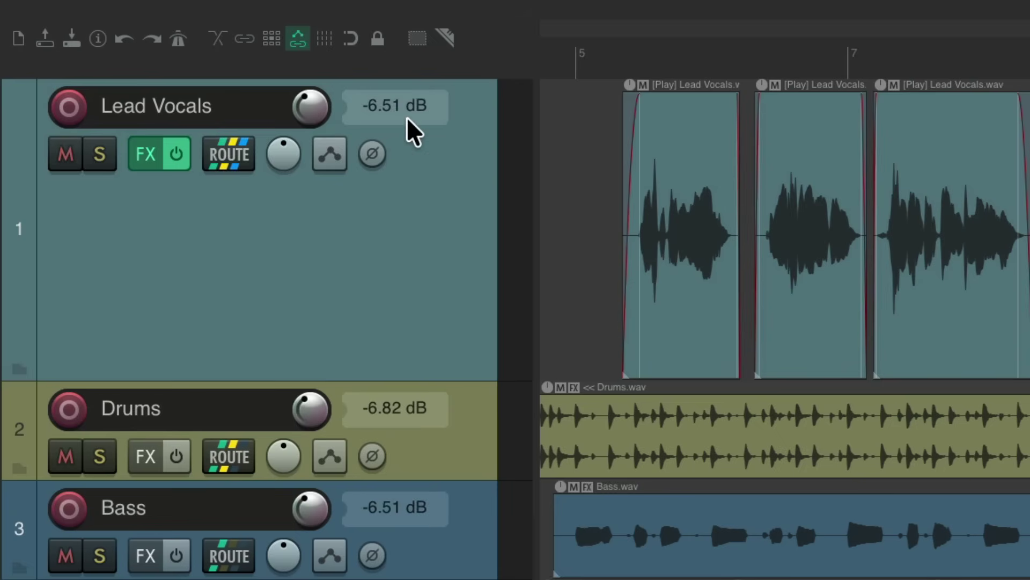
{"action": "scroll", "coordinate": [312, 100], "scroll_direction": "down", "scroll_amount": 15}
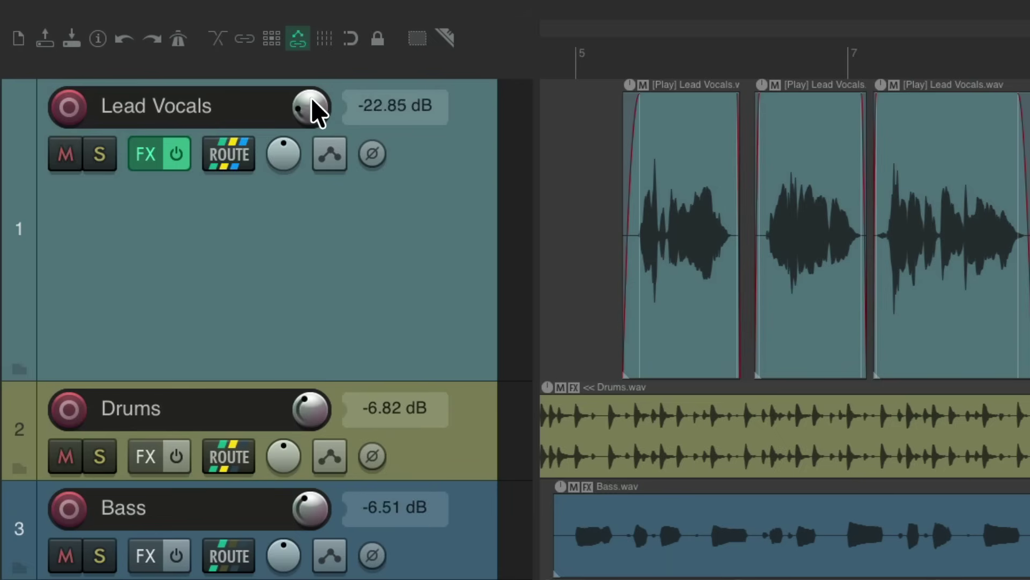
{"action": "scroll", "coordinate": [312, 101], "scroll_direction": "up", "scroll_amount": 15}
{"action": "scroll", "coordinate": [312, 101], "scroll_direction": "down", "scroll_amount": 4}
{"action": "scroll", "coordinate": [312, 102], "scroll_direction": "up", "scroll_amount": 4}
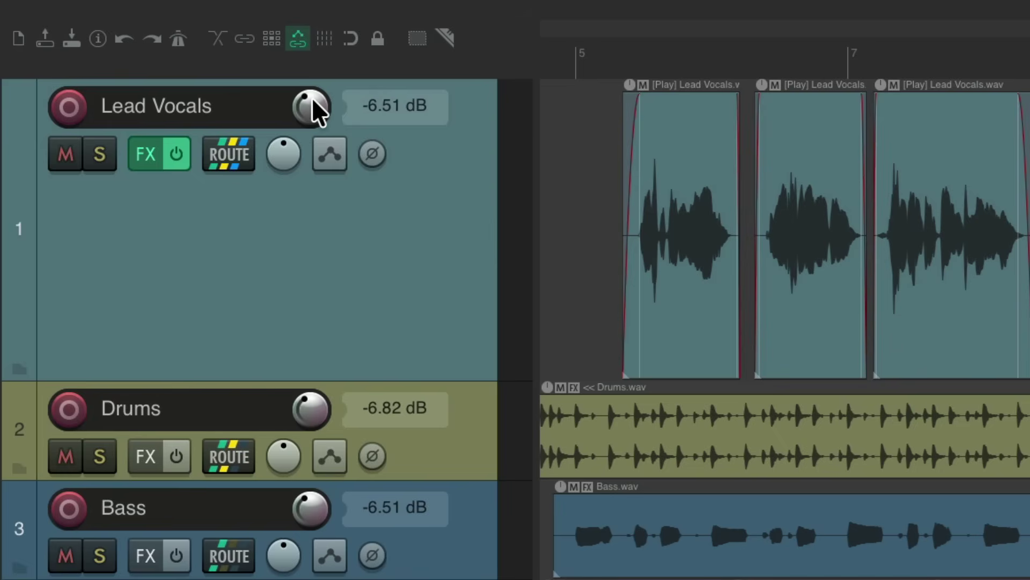
- Invert the phase of the Lead Vocals track and restore it to normal
{"action": "left_click", "coordinate": [371, 154]}
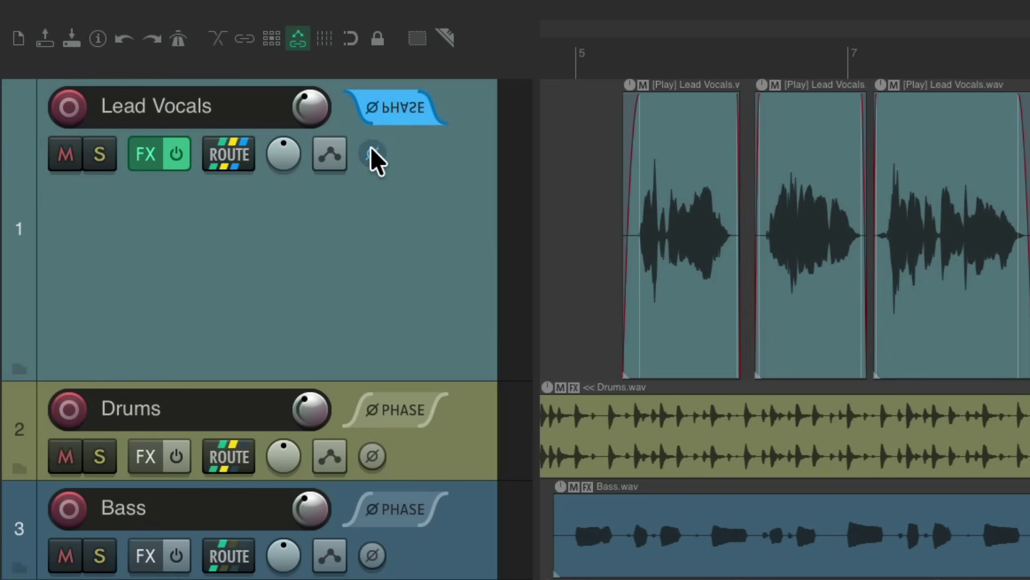
{"action": "left_click", "coordinate": [371, 153]}
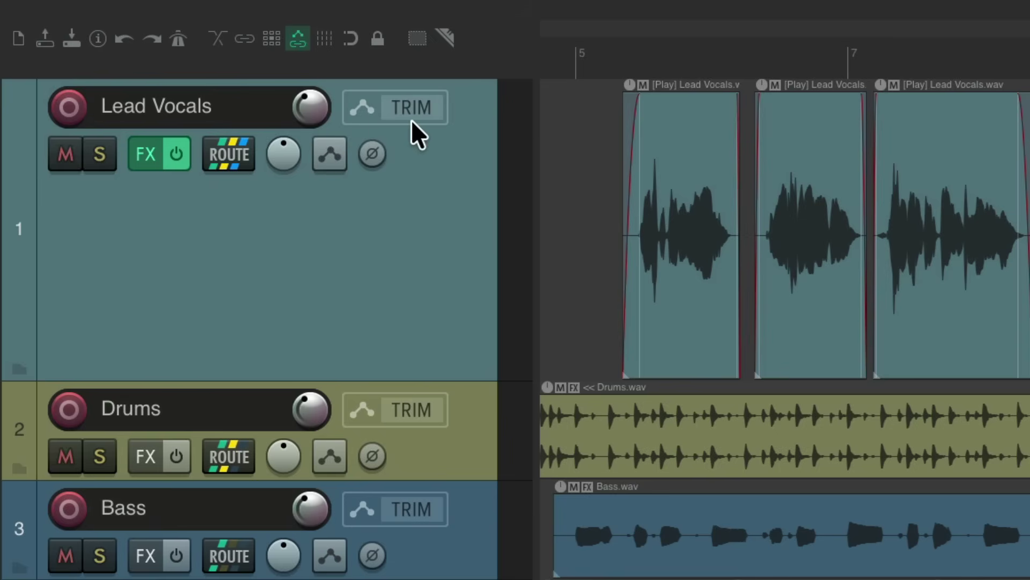
- Set the Lead Vocals track's automation mode to Read
{"action": "left_click", "coordinate": [334, 144]}
{"action": "left_click", "coordinate": [323, 224]}
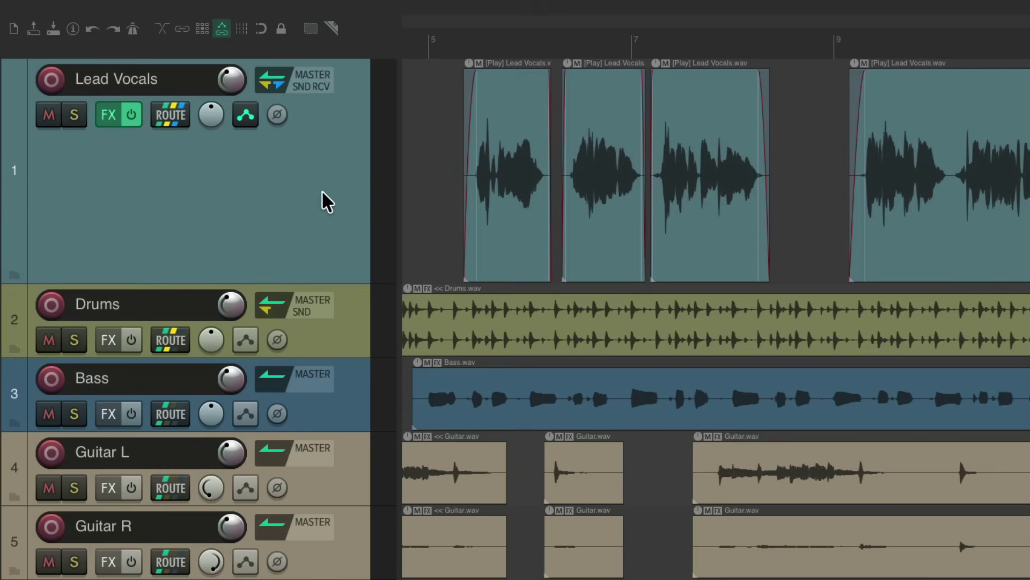
- Insert two empty tracks above Lead Vocals and create a send from the first to the second
{"action": "key", "text": "ctrl+t"}
{"action": "key", "text": "ctrl+t"}
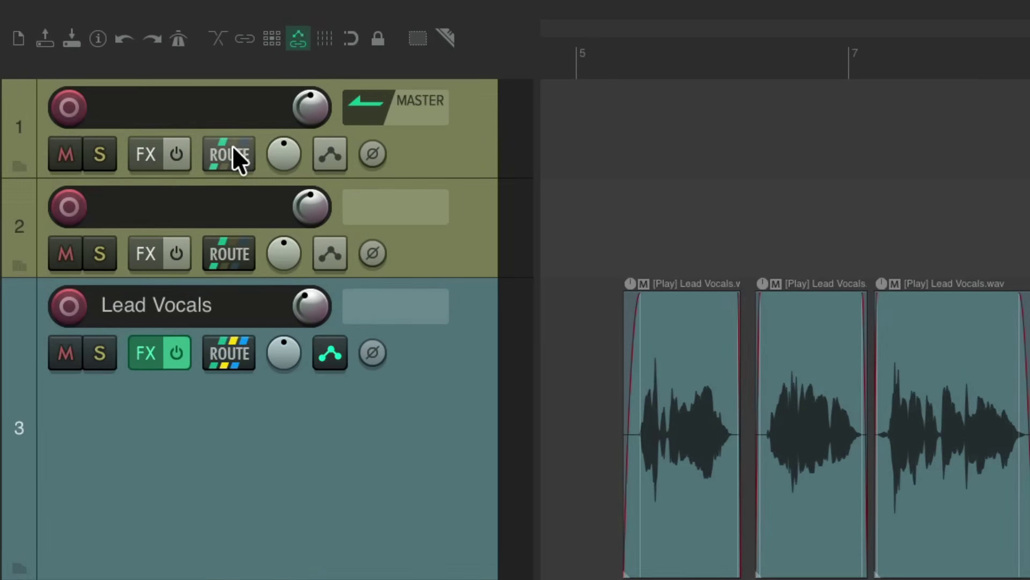
{"action": "left_click_drag", "start_coordinate": [233, 146], "coordinate": [263, 233]}
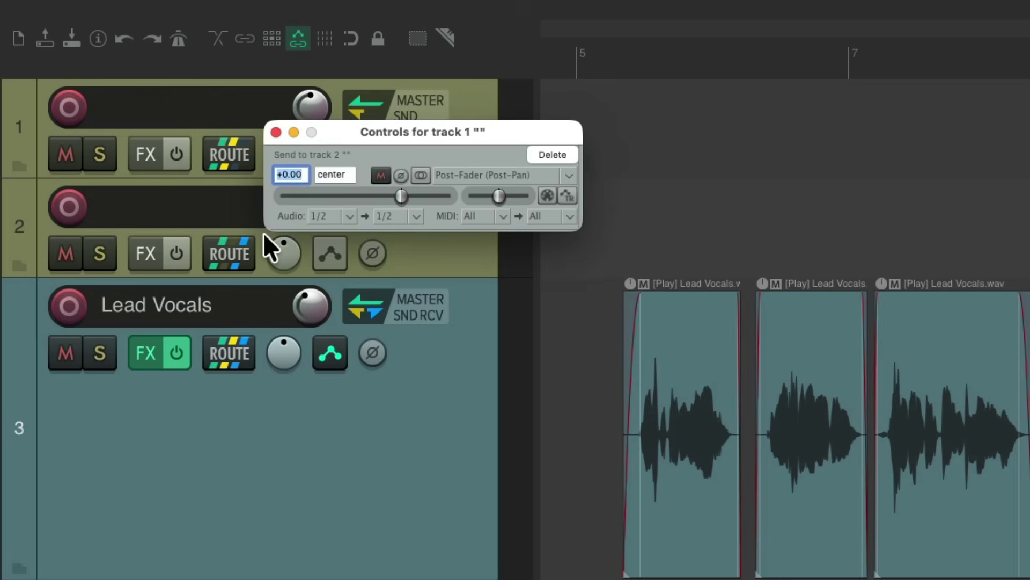
{"action": "left_click", "coordinate": [277, 131]}
{"action": "left_click_drag", "start_coordinate": [227, 144], "coordinate": [229, 248]}
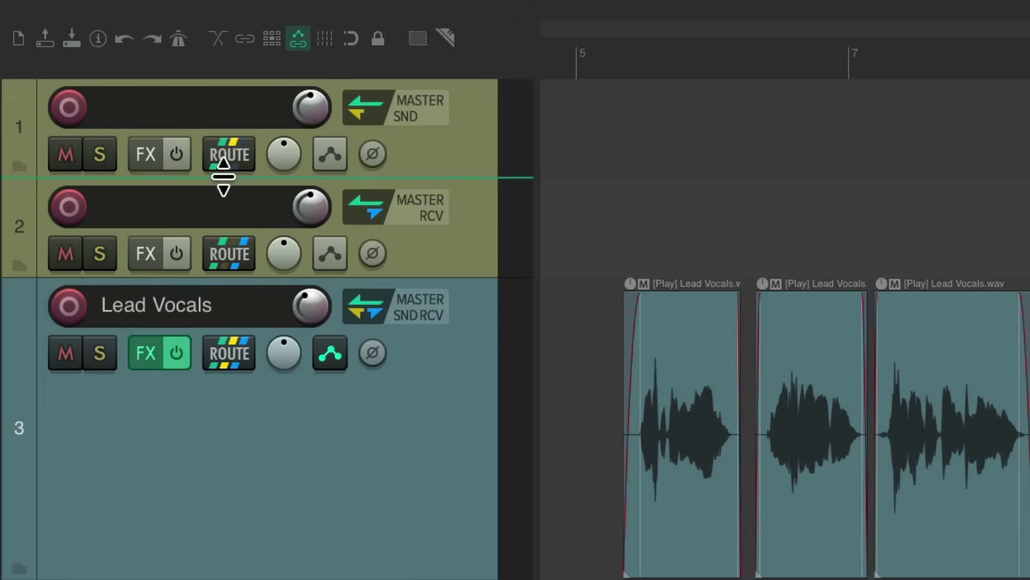
{"action": "left_click_drag", "start_coordinate": [222, 166], "coordinate": [228, 246]}
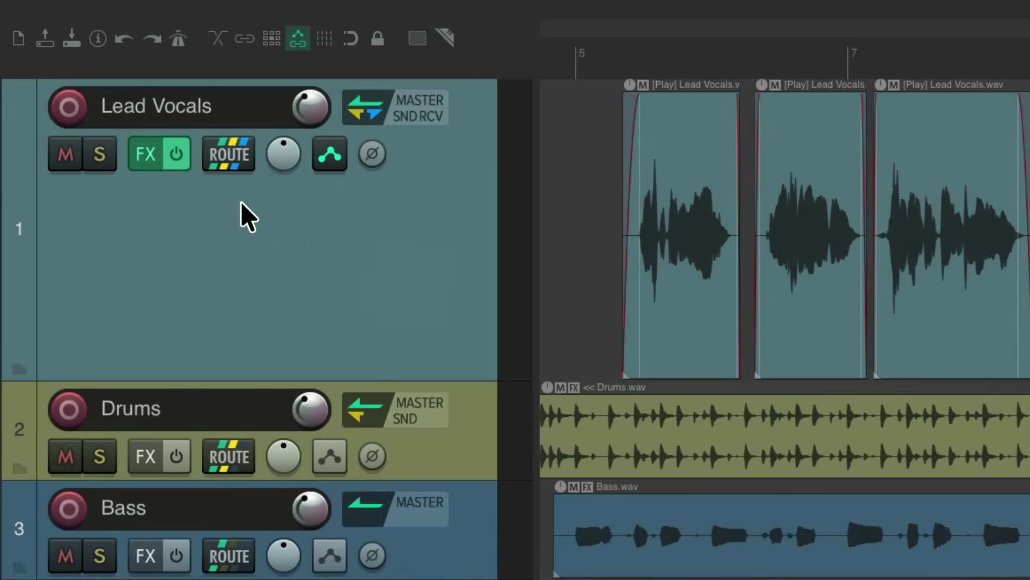
- Solo and unsolo the Lead Vocals track, and mute and unmute it
{"action": "mouse_move", "coordinate": [284, 142]}
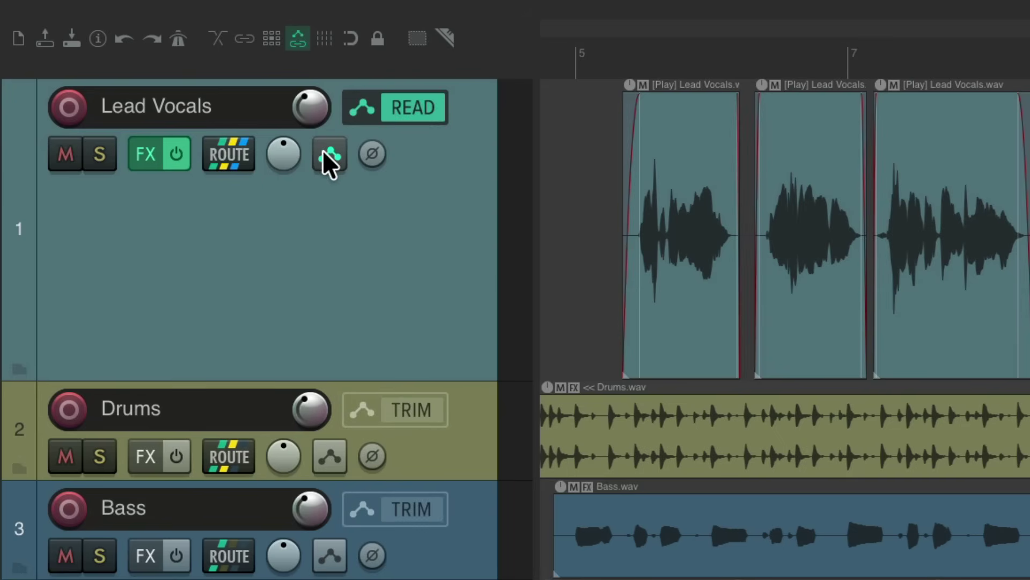
{"action": "mouse_move", "coordinate": [368, 151]}
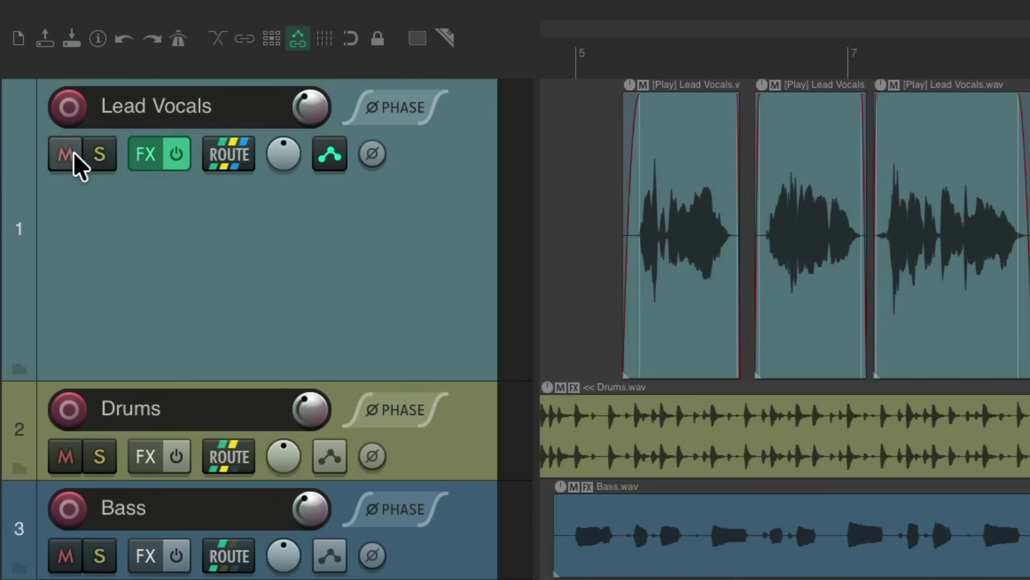
{"action": "left_click", "coordinate": [99, 153]}
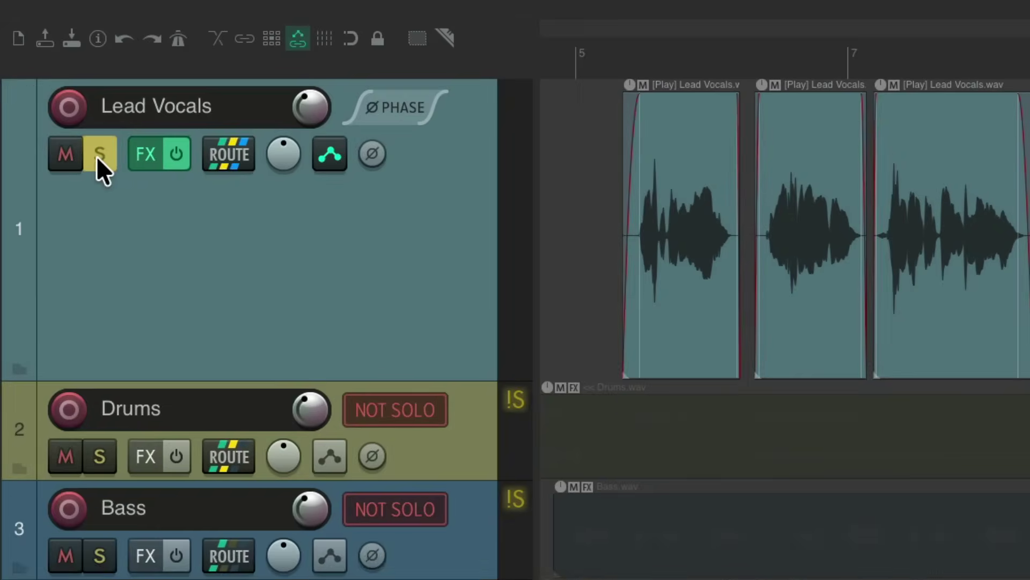
{"action": "left_click", "coordinate": [73, 116]}
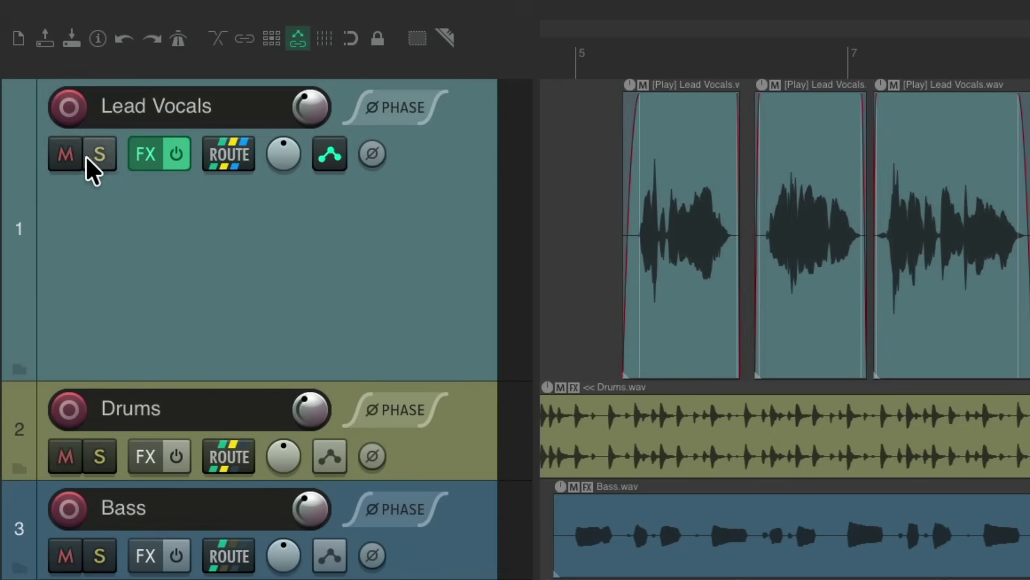
{"action": "left_click", "coordinate": [48, 114]}
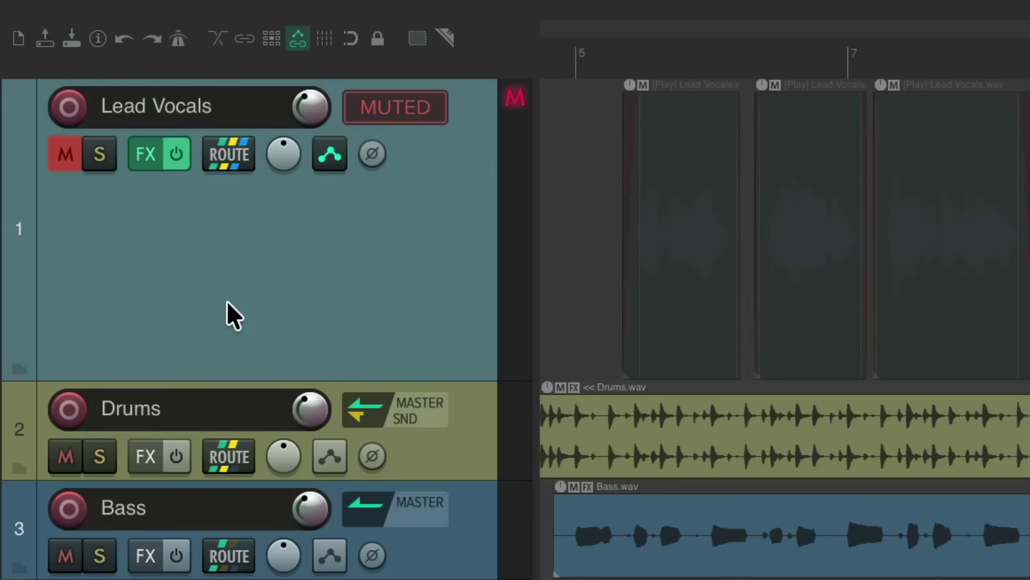
{"action": "left_click", "coordinate": [66, 156]}
- Solo the Lead Vocals track, check the InfoBlock for its volume, automation and phase controls, and clear the solo
{"action": "left_click", "coordinate": [100, 155]}
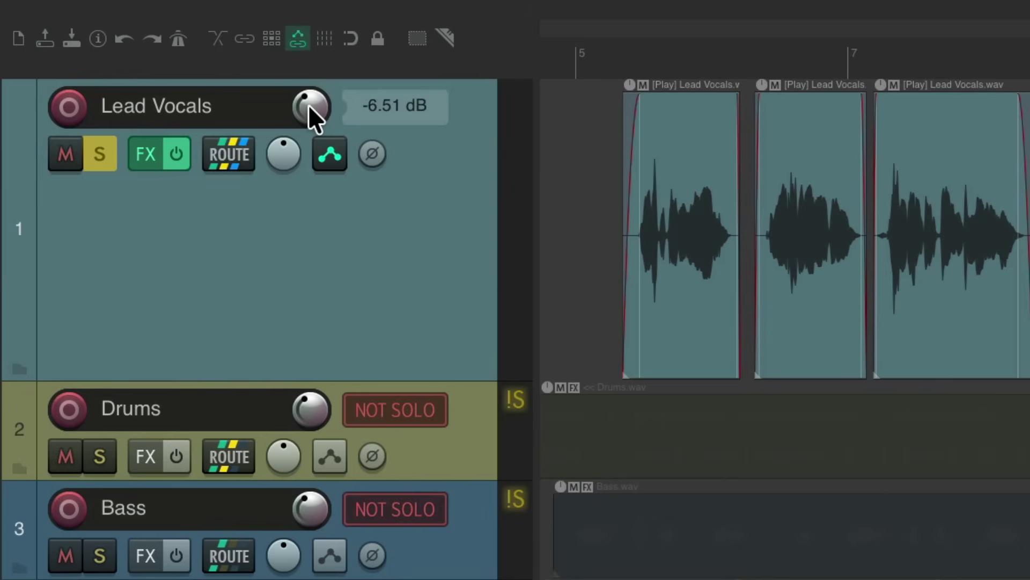
{"action": "mouse_move", "coordinate": [240, 112]}
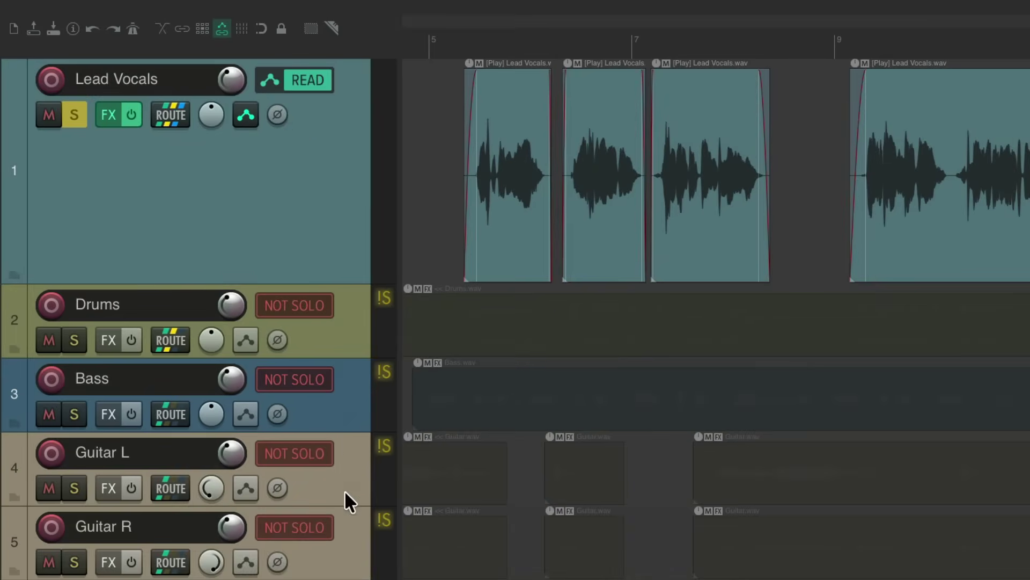
{"action": "mouse_move", "coordinate": [233, 308]}
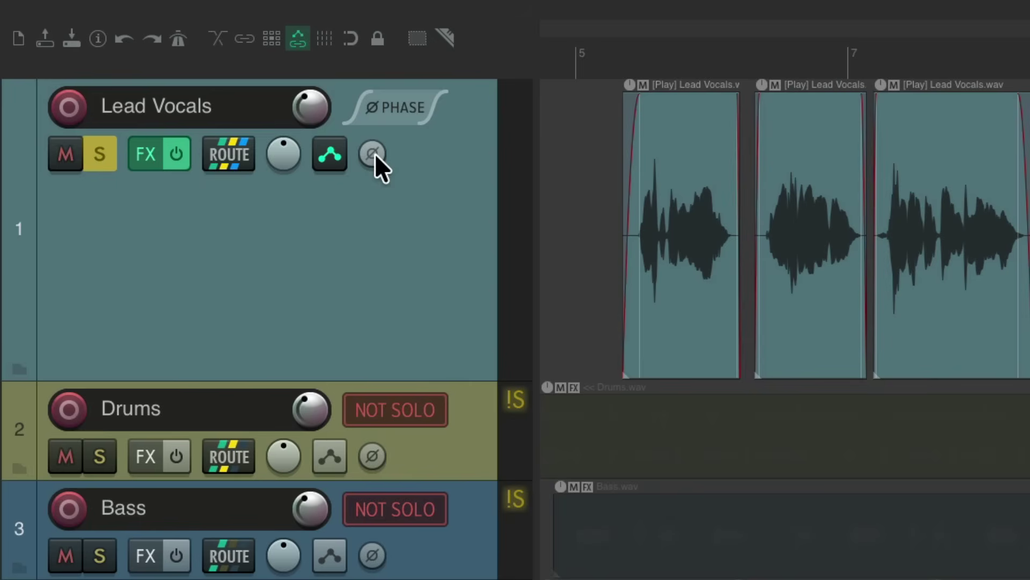
{"action": "left_click", "coordinate": [107, 156]}
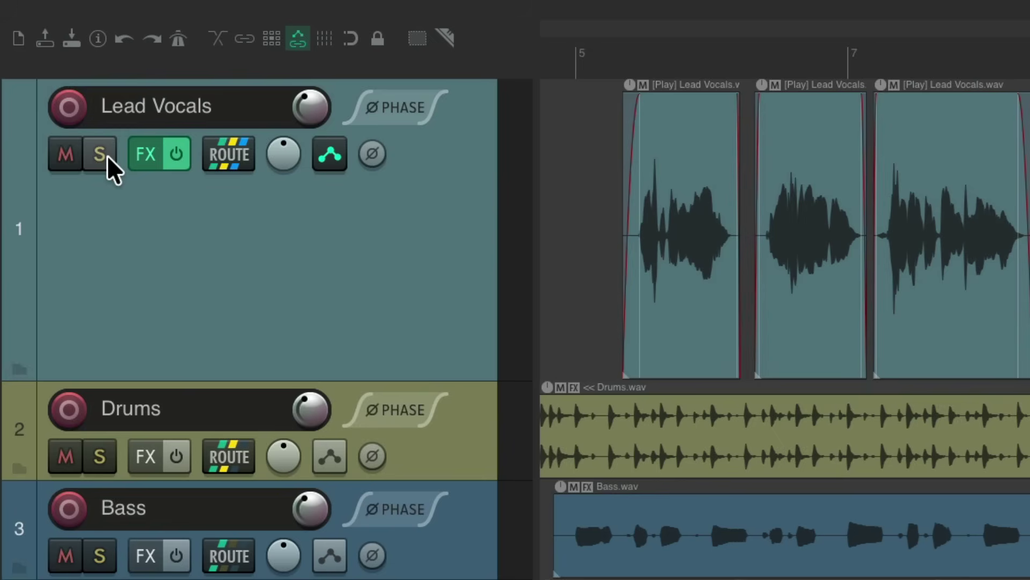
- Arm the Lead Vocals track for recording and set its record mode to output (multichannel)
{"action": "left_click", "coordinate": [66, 107]}
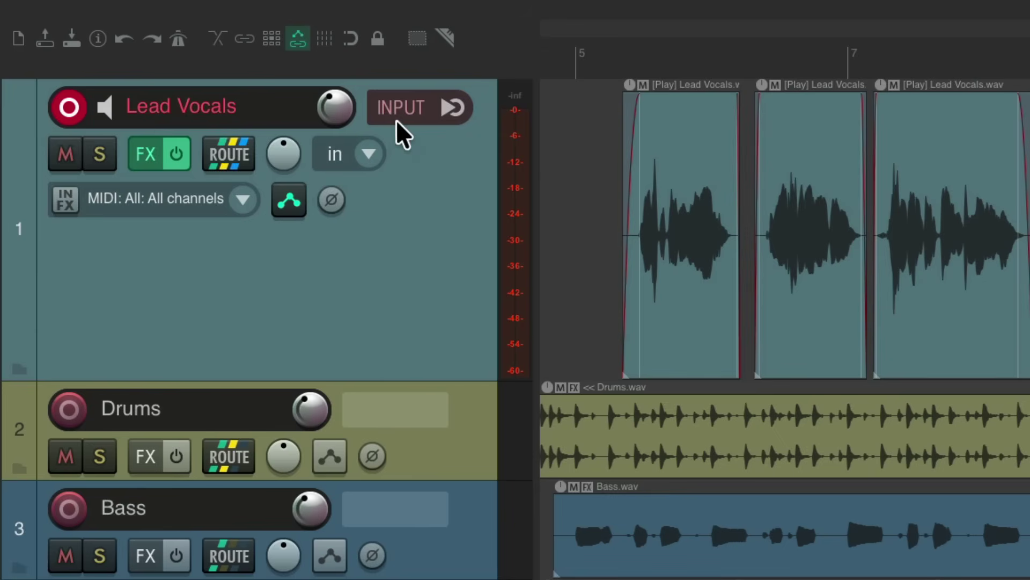
{"action": "right_click", "coordinate": [73, 106]}
{"action": "mouse_move", "coordinate": [75, 271]}
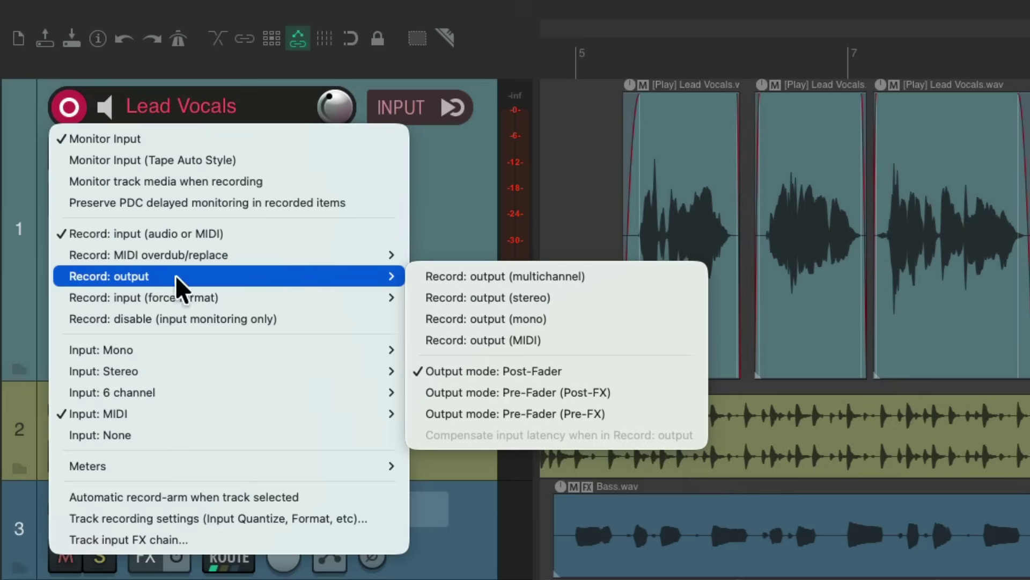
{"action": "left_click", "coordinate": [425, 275]}
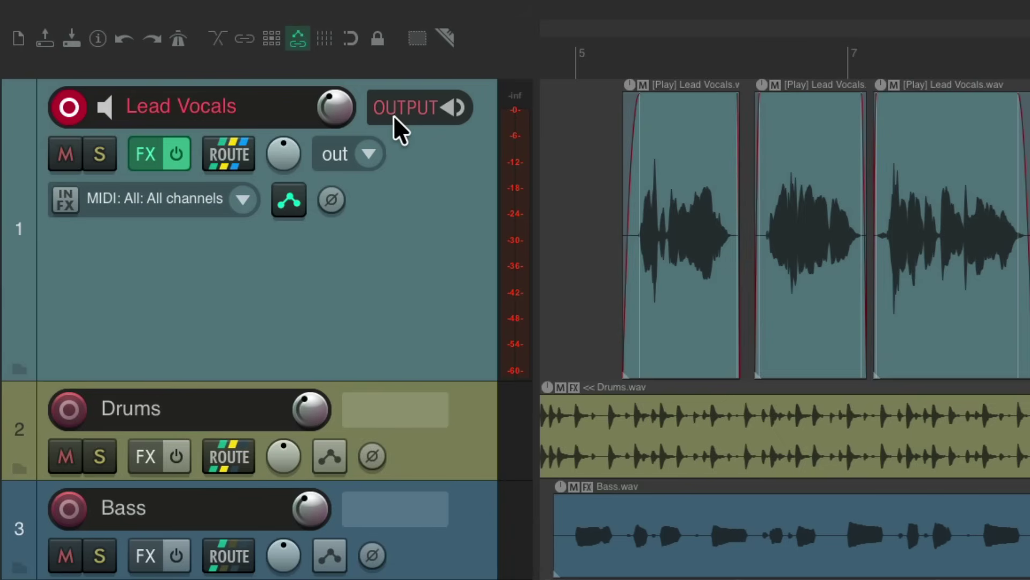
- Set the Lead Vocals record mode to disable (input monitoring only), and disarm the track
{"action": "right_click", "coordinate": [64, 107]}
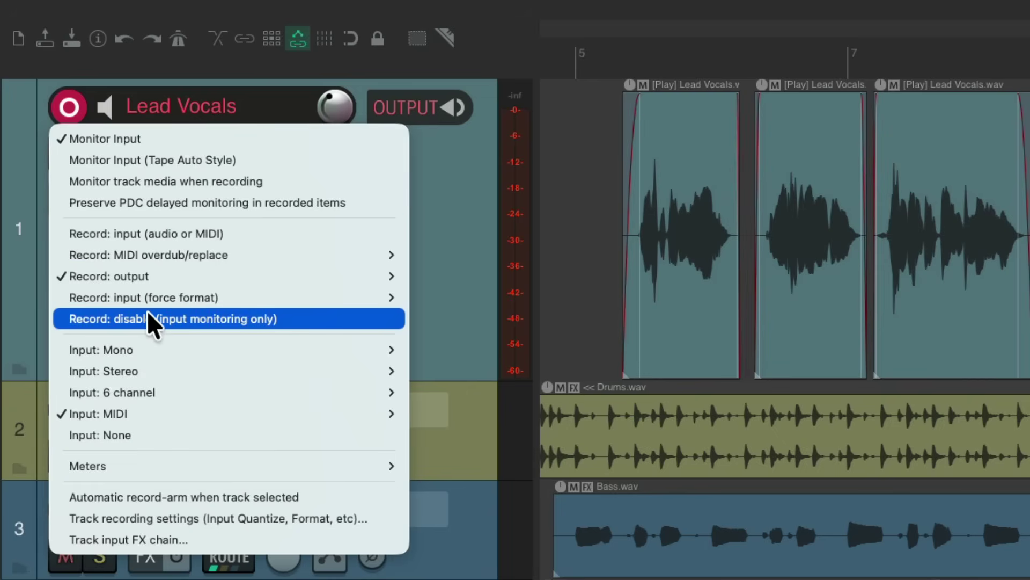
{"action": "left_click", "coordinate": [292, 321]}
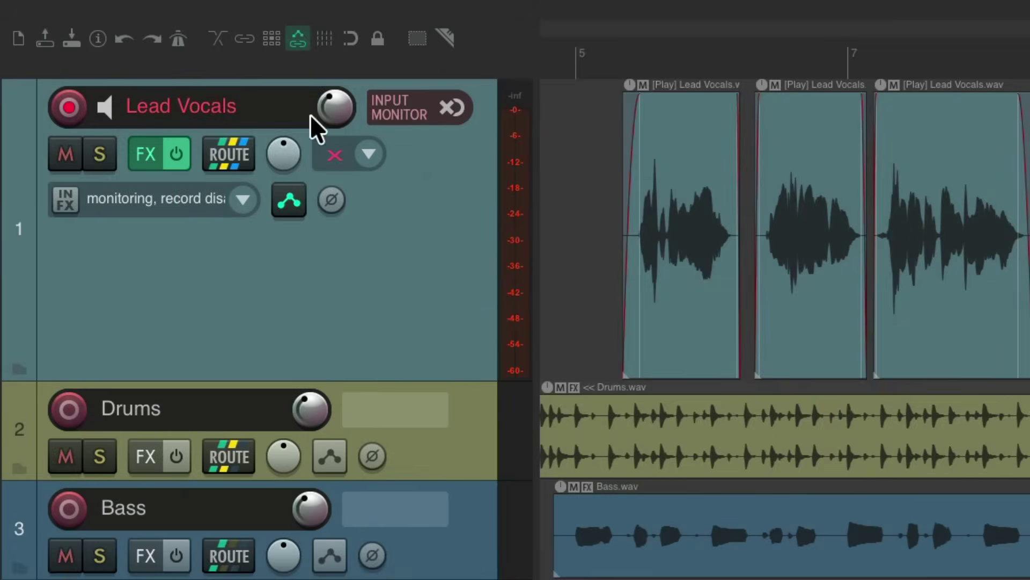
{"action": "left_click", "coordinate": [73, 106]}
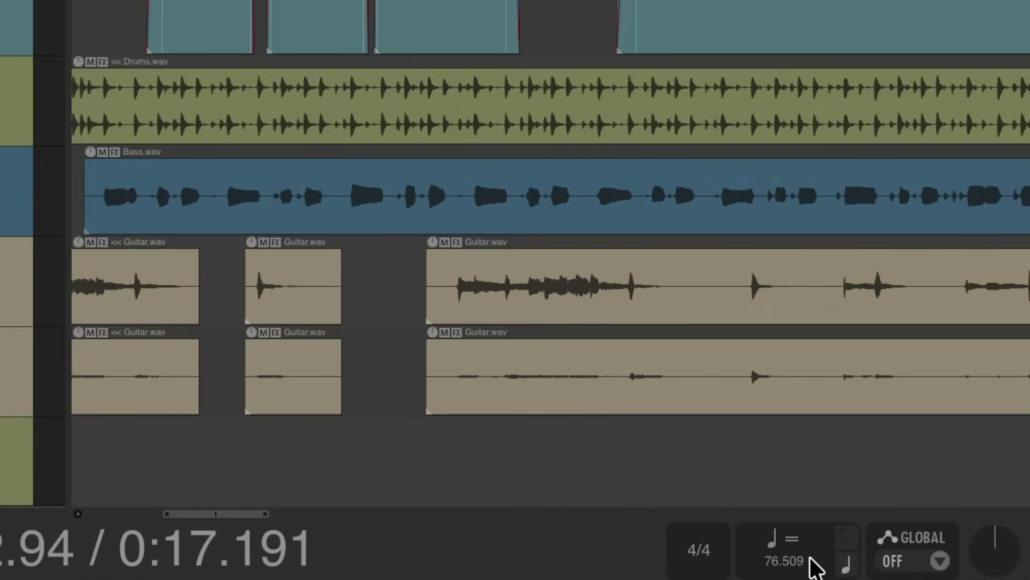
- Set the project timebase to time
{"action": "left_click", "coordinate": [846, 539]}
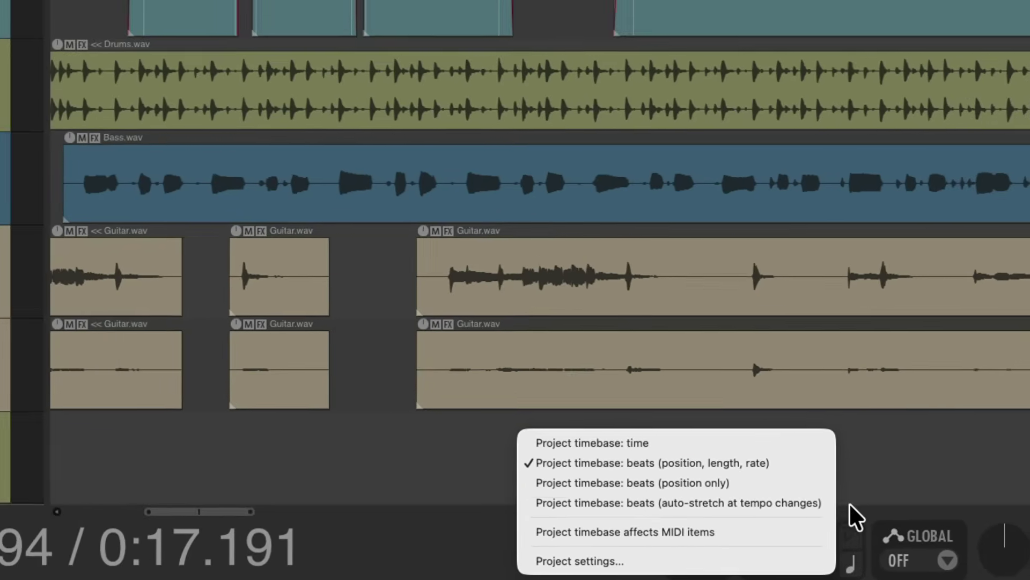
{"action": "left_click", "coordinate": [864, 499]}
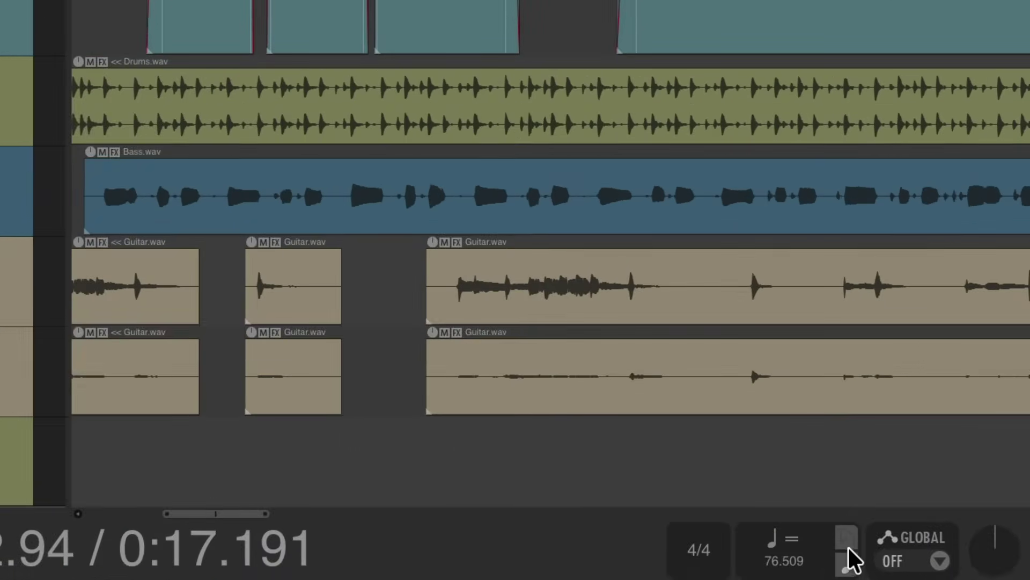
{"action": "left_click", "coordinate": [849, 550]}
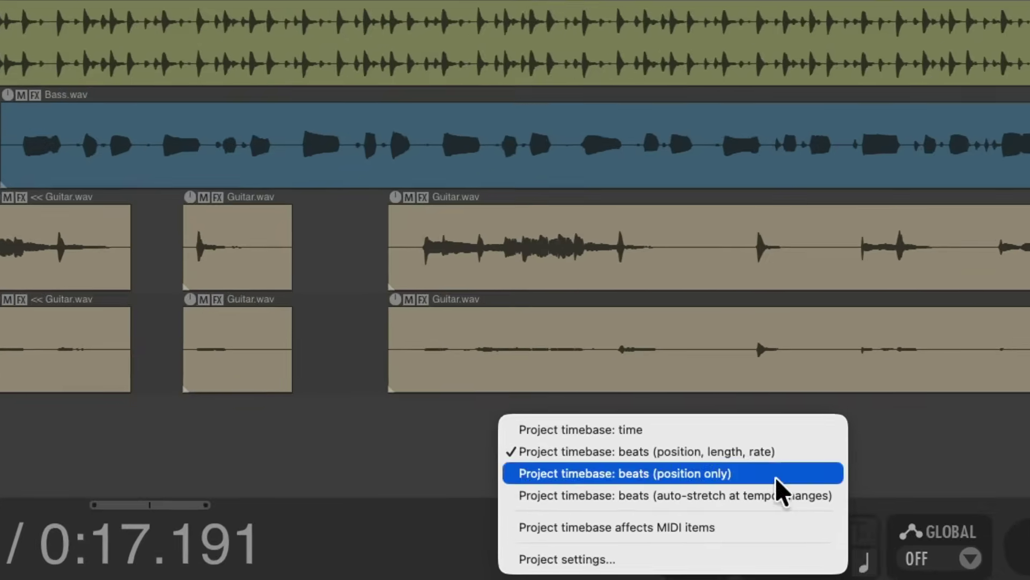
{"action": "left_click", "coordinate": [759, 429]}
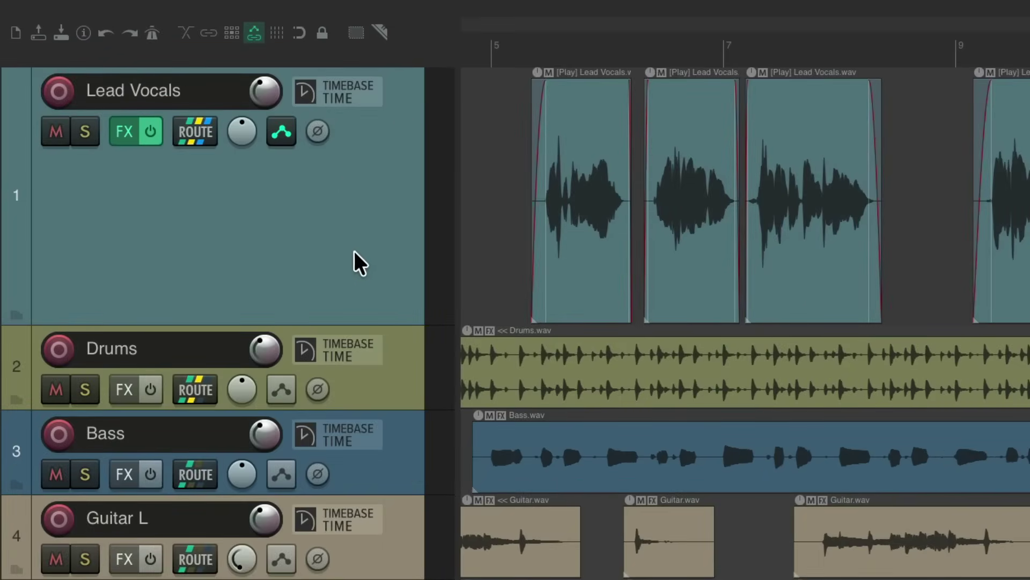
- Filter the actions for "track timebase" and set the Lead Vocals track's timebase to beats (position, length, rate)
{"action": "left_click", "coordinate": [359, 170]}
{"action": "key", "text": "question"}
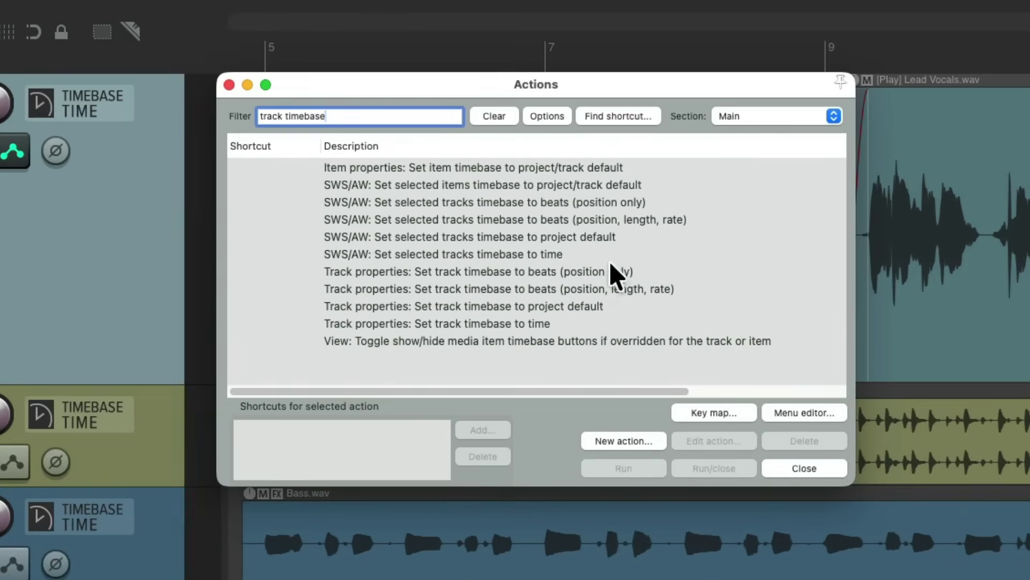
{"action": "left_click", "coordinate": [622, 288]}
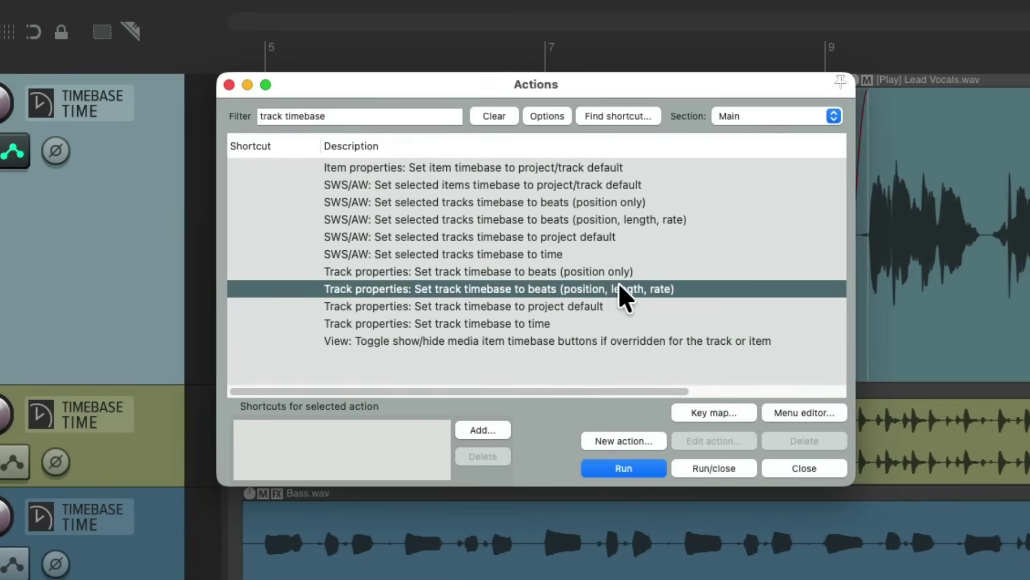
{"action": "double_click", "coordinate": [601, 288]}
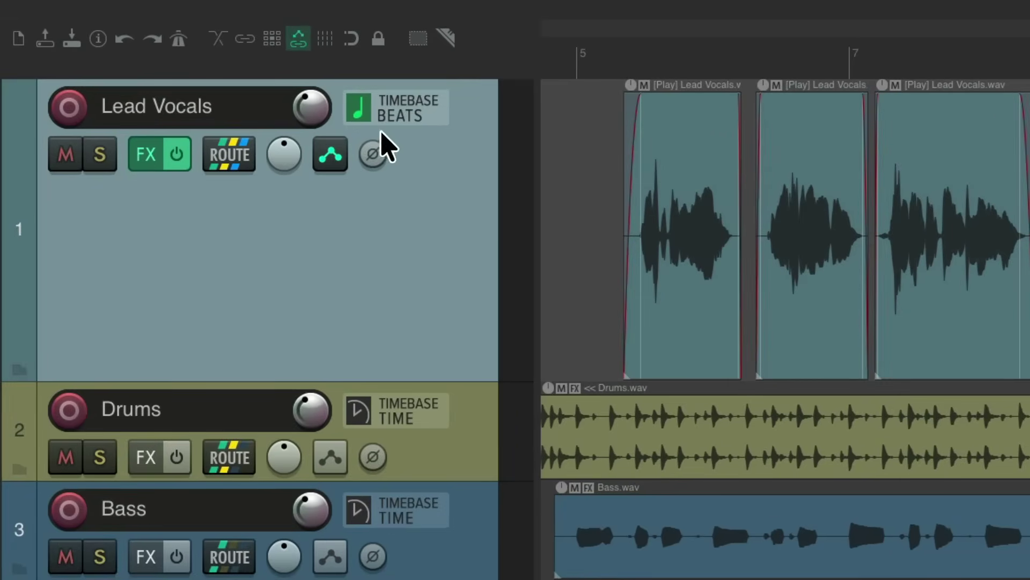
- Set the Lead Vocals track's automation mode to Trim/Read
{"action": "mouse_move", "coordinate": [321, 106]}
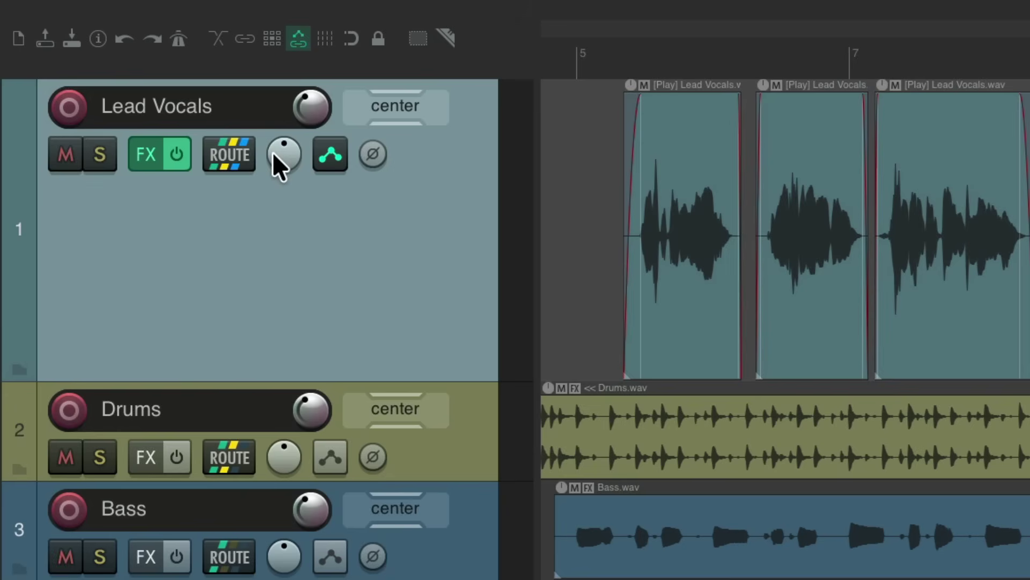
{"action": "mouse_move", "coordinate": [329, 153]}
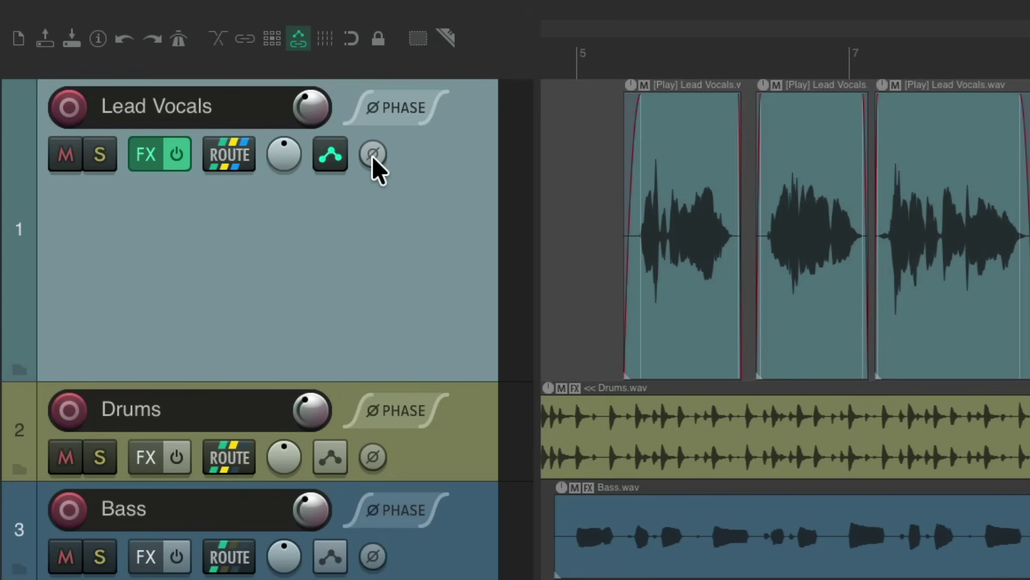
{"action": "left_click", "coordinate": [332, 154]}
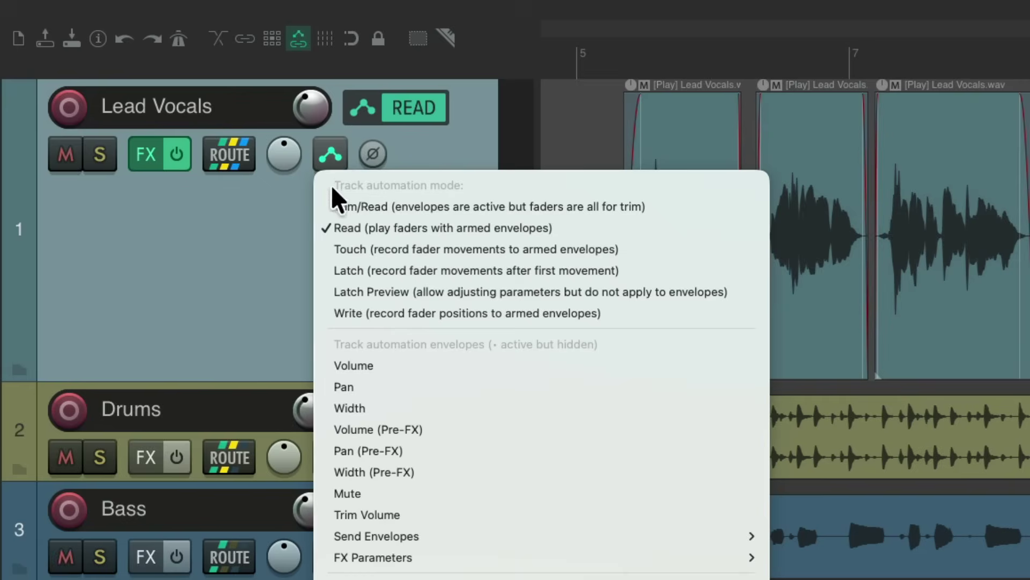
{"action": "left_click", "coordinate": [330, 206]}
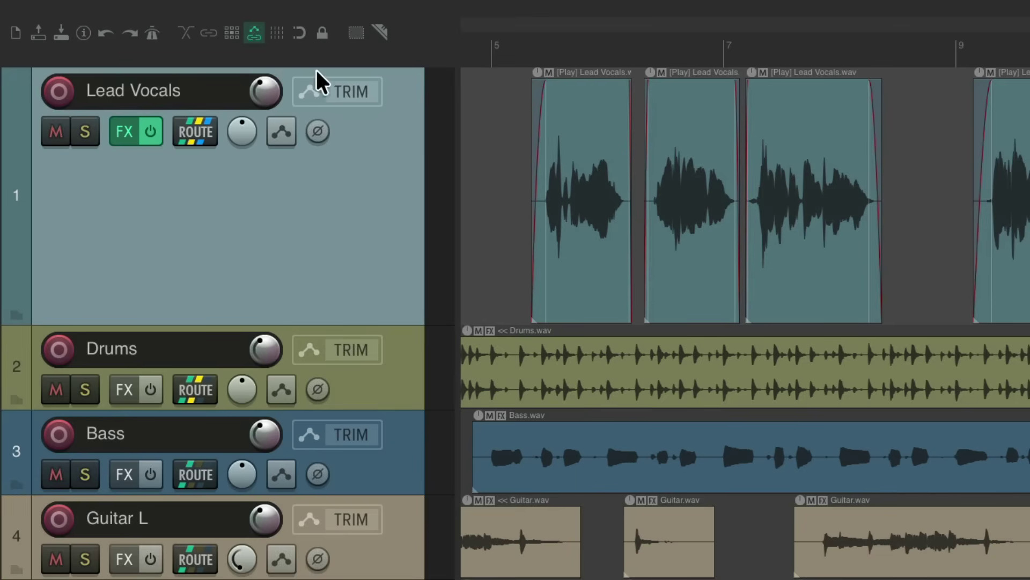
- Open the Infoblock Settings and examine what the InfoBlock displays for the Lead Vocals volume, pan and phase controls
{"action": "mouse_move", "coordinate": [260, 91]}
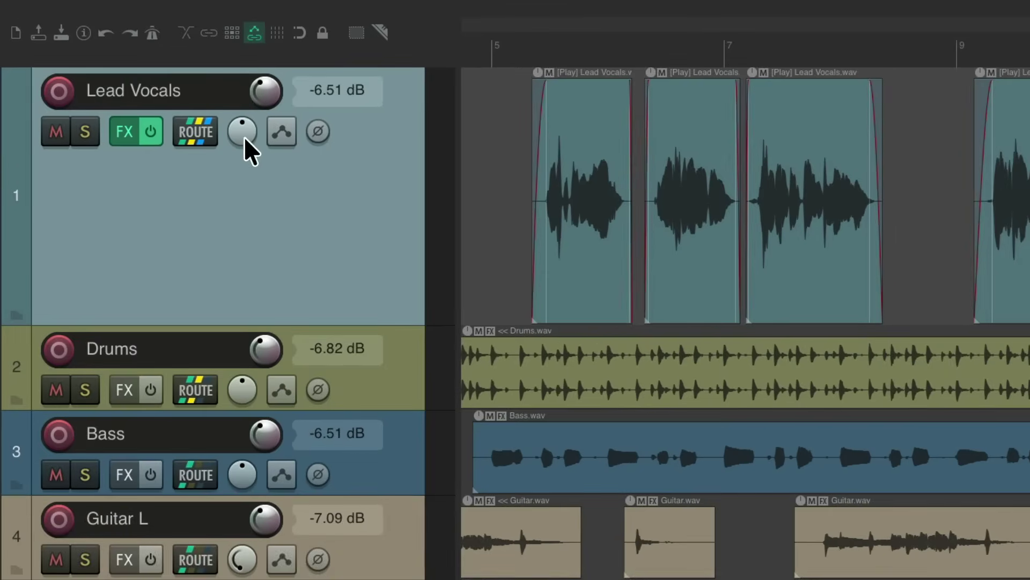
{"action": "mouse_move", "coordinate": [211, 117]}
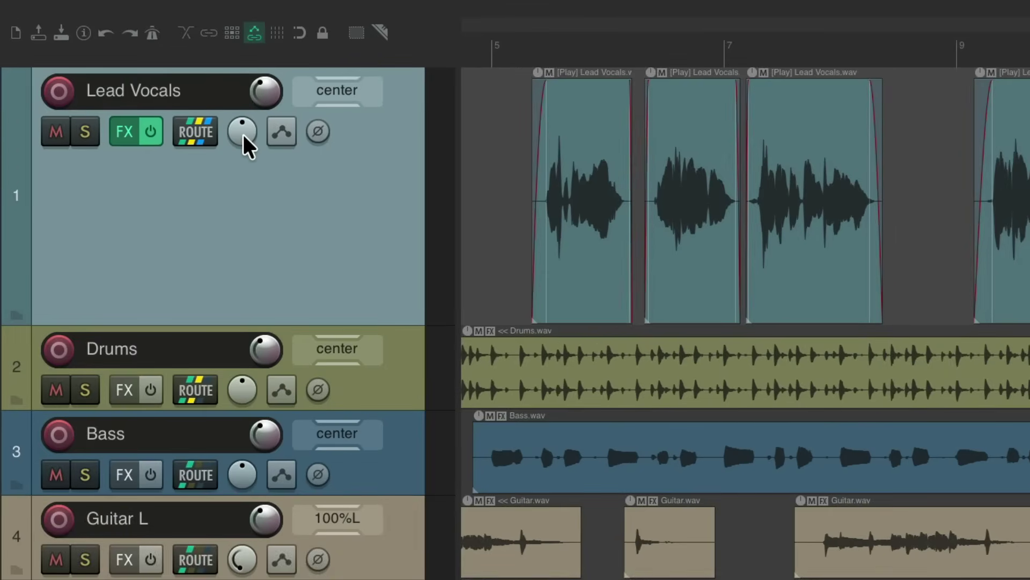
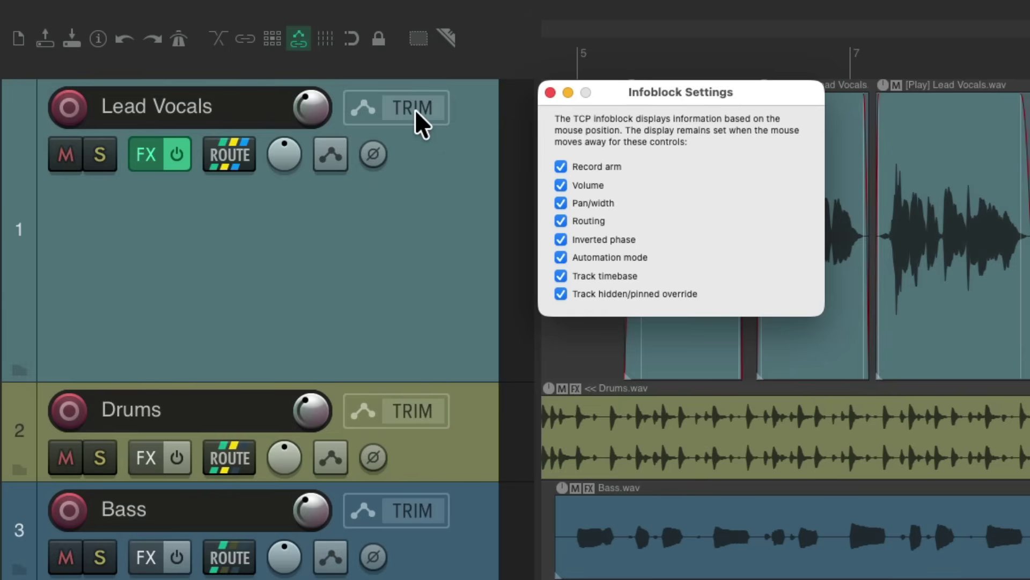
{"action": "mouse_move", "coordinate": [373, 153]}
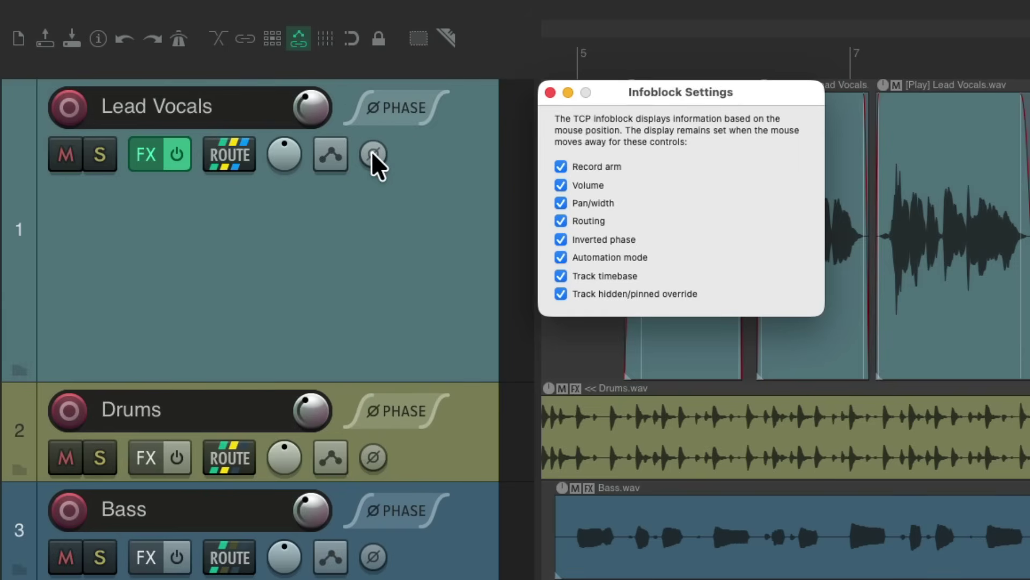
{"action": "mouse_move", "coordinate": [287, 155]}
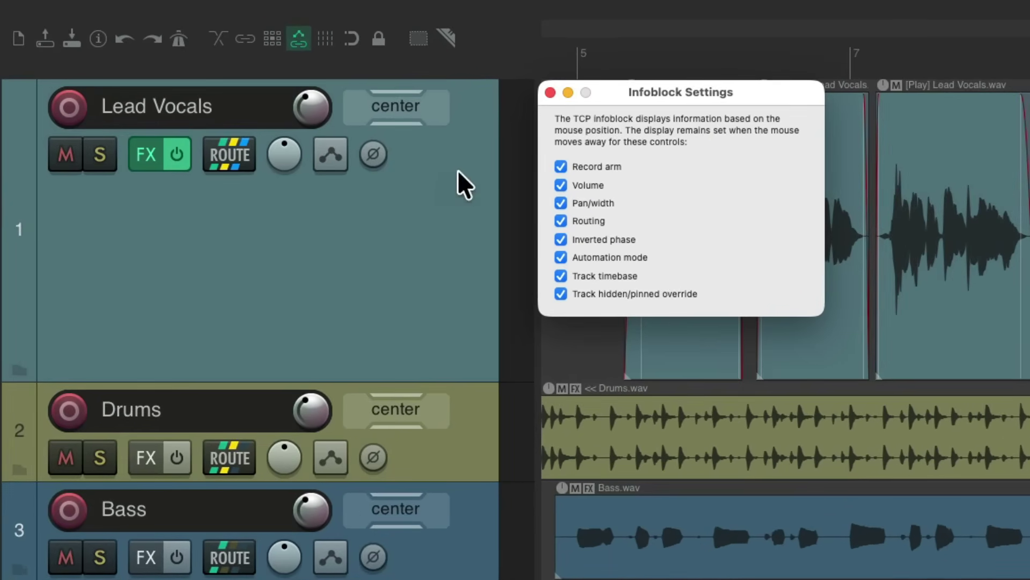
{"action": "mouse_move", "coordinate": [313, 107]}
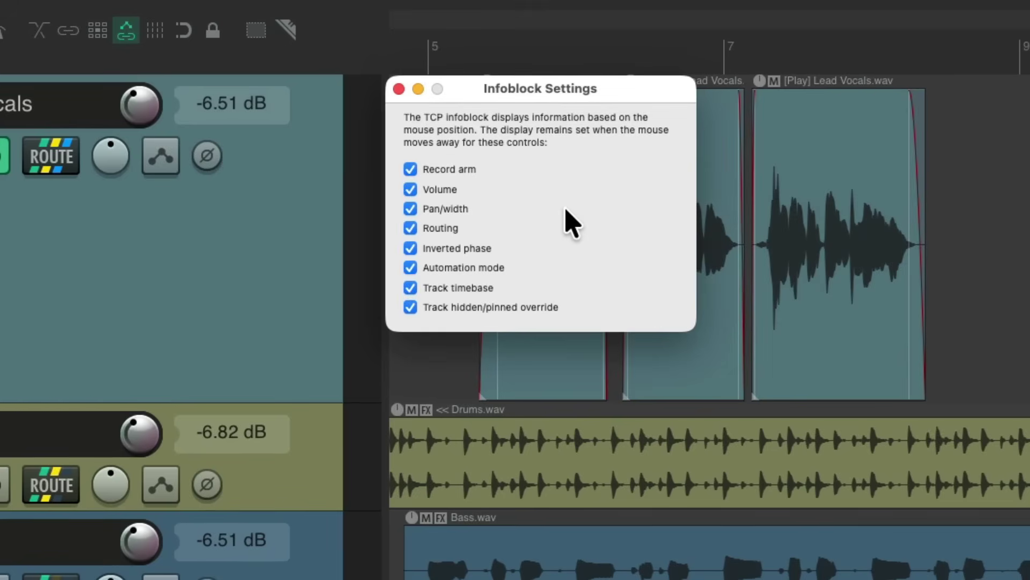
- Disable every control in the Infoblock Settings except Volume, and check the InfoBlock against the other Lead Vocals controls
{"action": "left_click", "coordinate": [410, 170]}
{"action": "left_click", "coordinate": [409, 208]}
{"action": "left_click", "coordinate": [410, 228]}
{"action": "left_click", "coordinate": [410, 248]}
{"action": "left_click", "coordinate": [410, 268]}
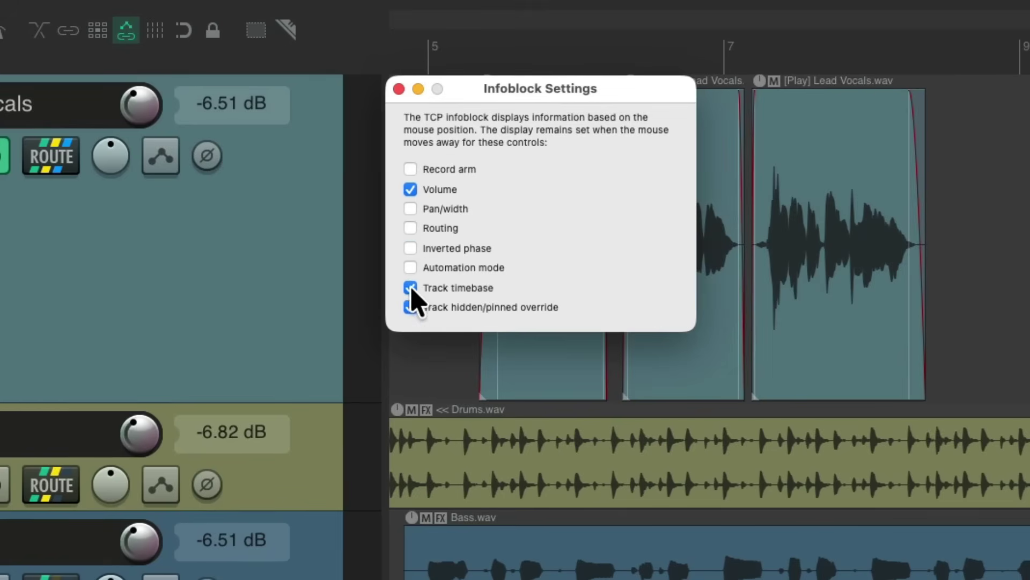
{"action": "left_click", "coordinate": [409, 288]}
{"action": "left_click", "coordinate": [410, 307]}
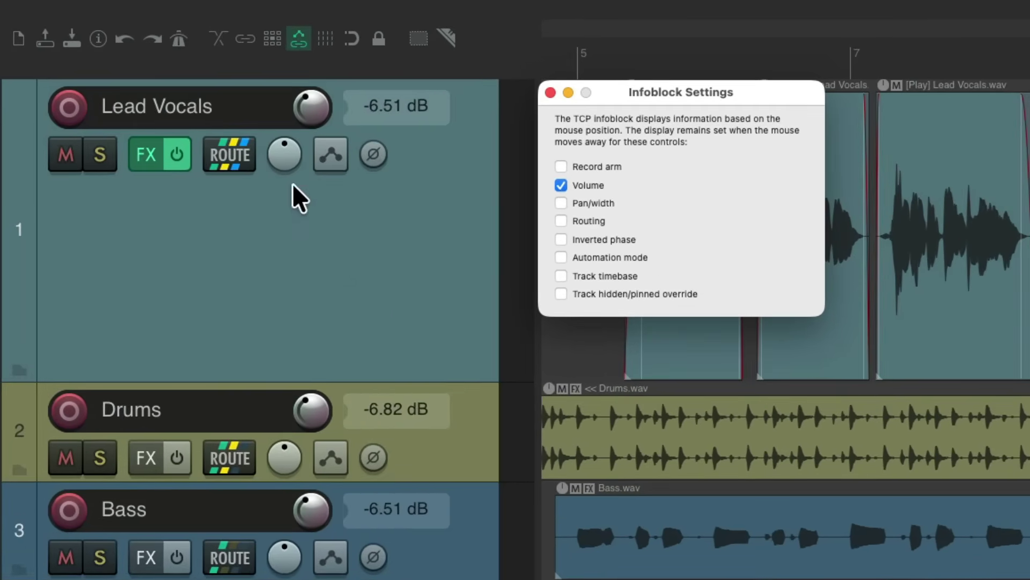
{"action": "mouse_move", "coordinate": [240, 125]}
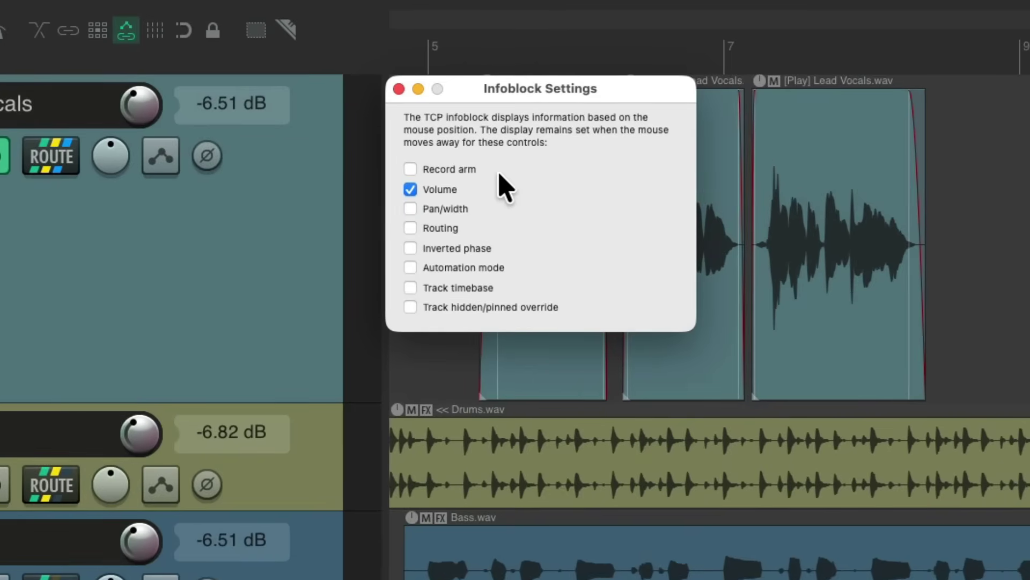
- Switch the persistent InfoBlock display from Volume to Pan/width, and switch it back to Volume
{"action": "left_click", "coordinate": [413, 192]}
{"action": "left_click", "coordinate": [413, 210]}
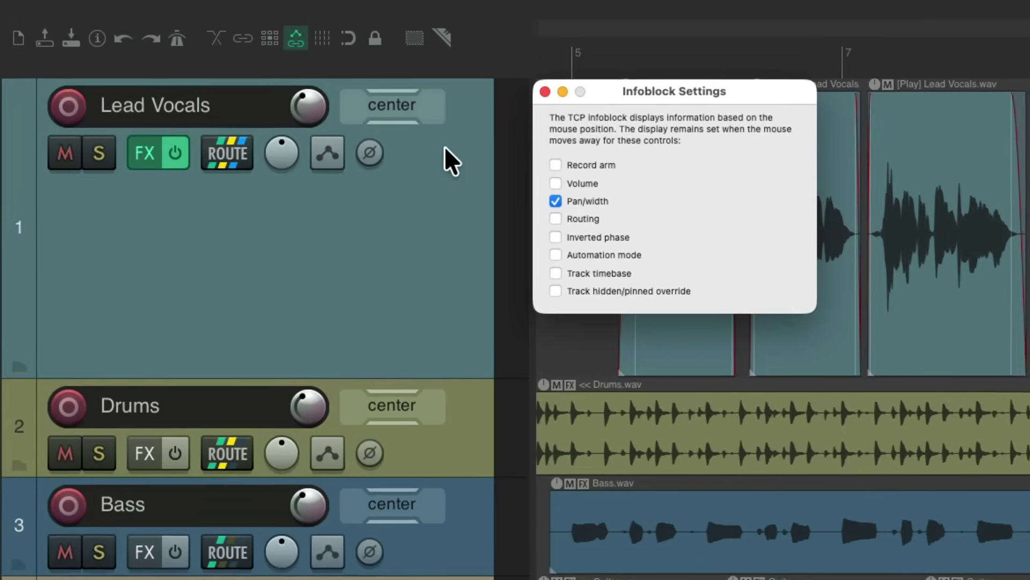
{"action": "left_click", "coordinate": [560, 201]}
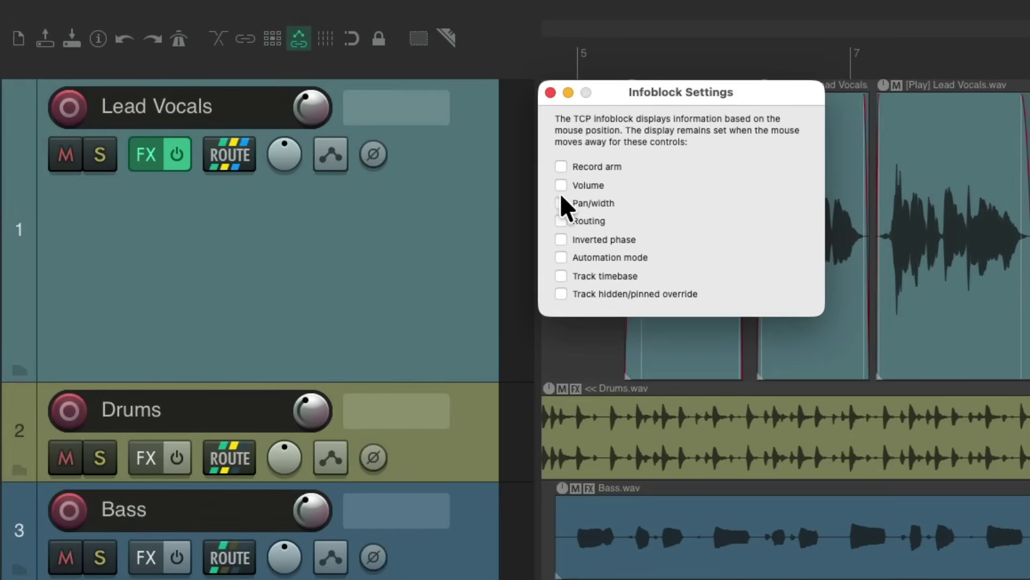
{"action": "left_click", "coordinate": [562, 186]}
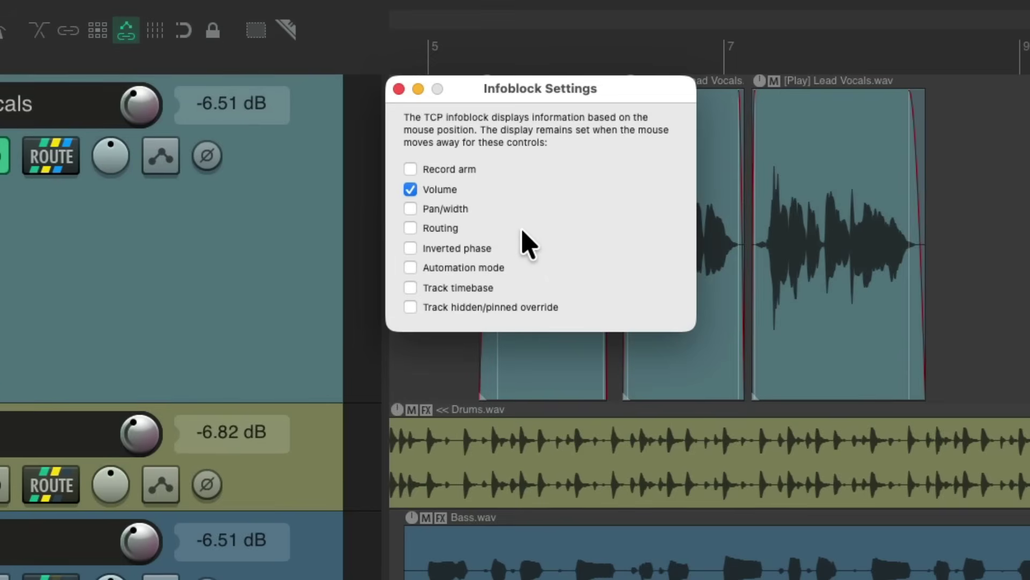
- Re-enable record arm, pan/width, routing, inverted phase, automation mode, track timebase and track hidden/pinned override, and close the Infoblock Settings
{"action": "left_click", "coordinate": [410, 170]}
{"action": "left_click", "coordinate": [410, 209]}
{"action": "left_click", "coordinate": [410, 228]}
{"action": "left_click", "coordinate": [410, 248]}
{"action": "left_click", "coordinate": [410, 267]}
{"action": "left_click", "coordinate": [410, 287]}
{"action": "left_click", "coordinate": [409, 307]}
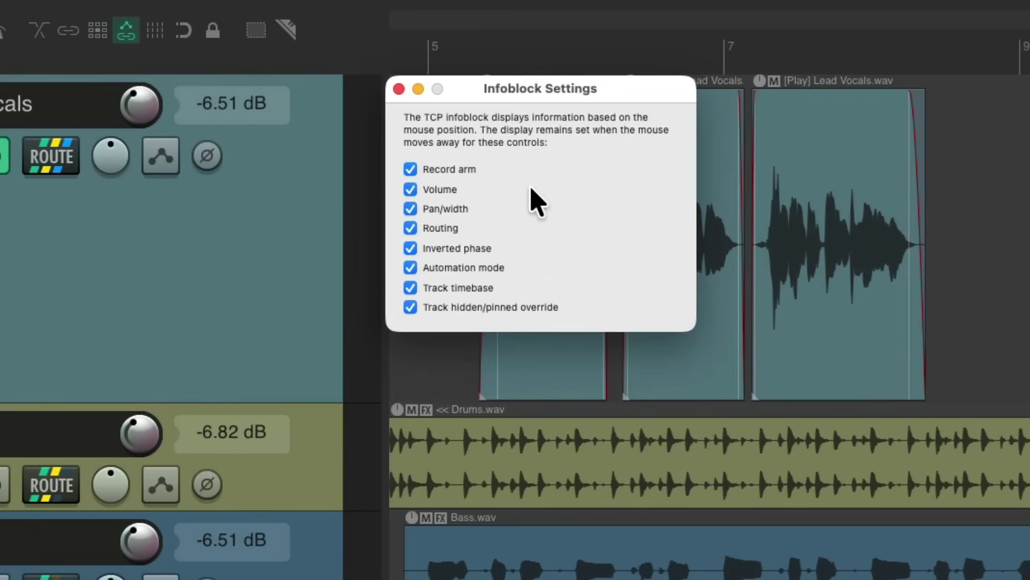
{"action": "left_click", "coordinate": [398, 88]}
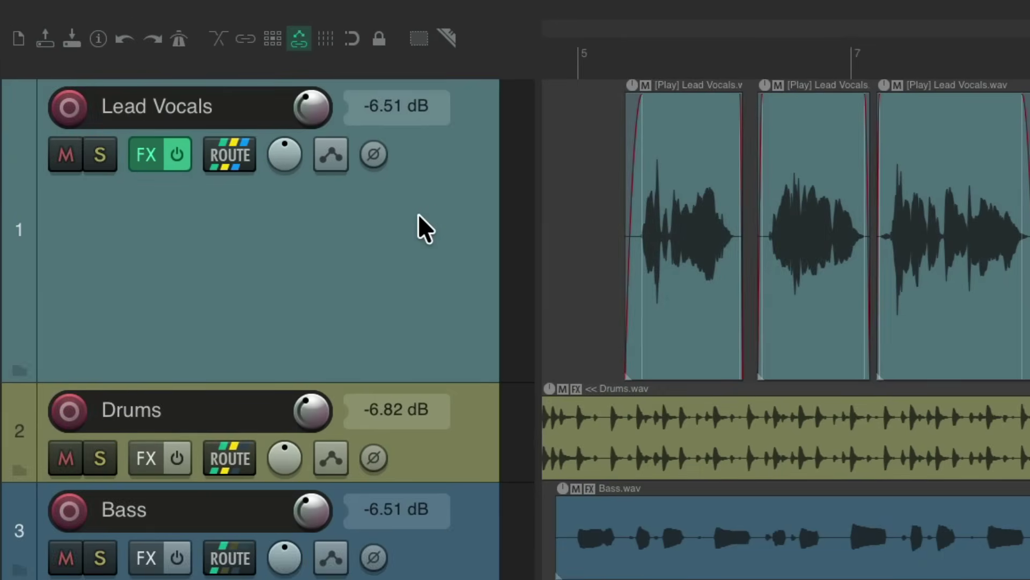
- Examine what the InfoBlock displays across the tracks for the routing, pan, automation, phase and volume controls
{"action": "mouse_move", "coordinate": [242, 158]}
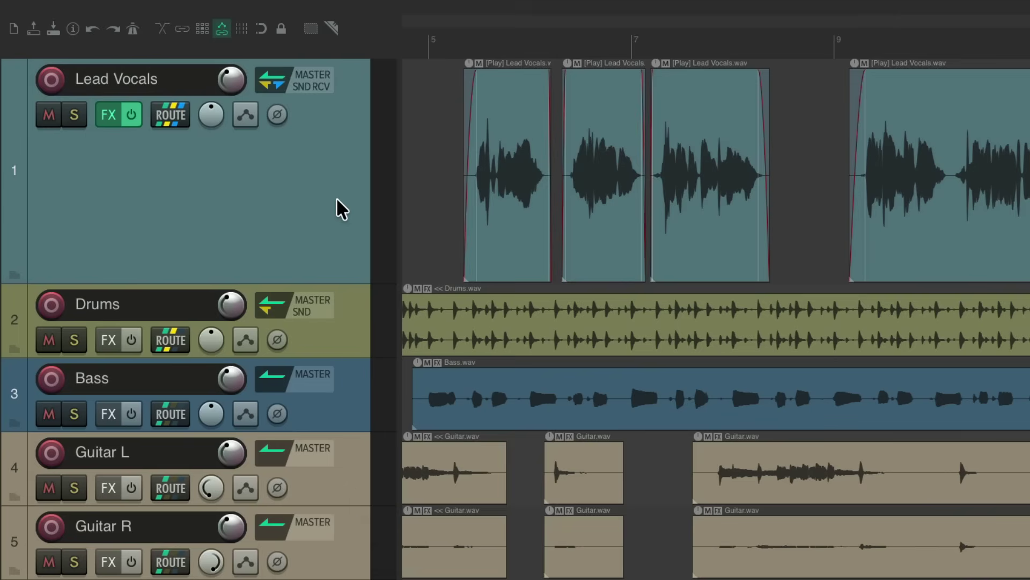
{"action": "left_click", "coordinate": [213, 117]}
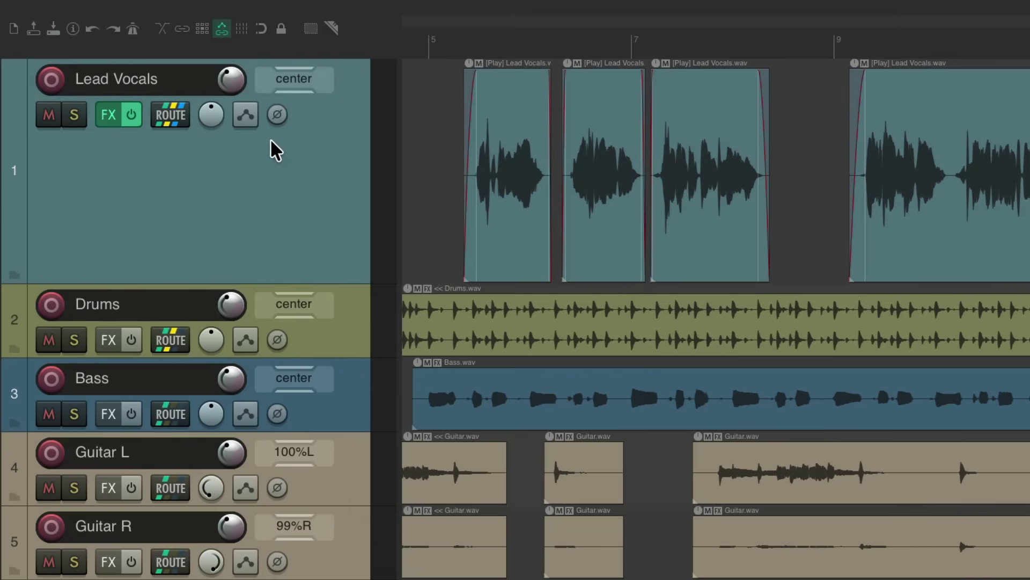
{"action": "mouse_move", "coordinate": [240, 122]}
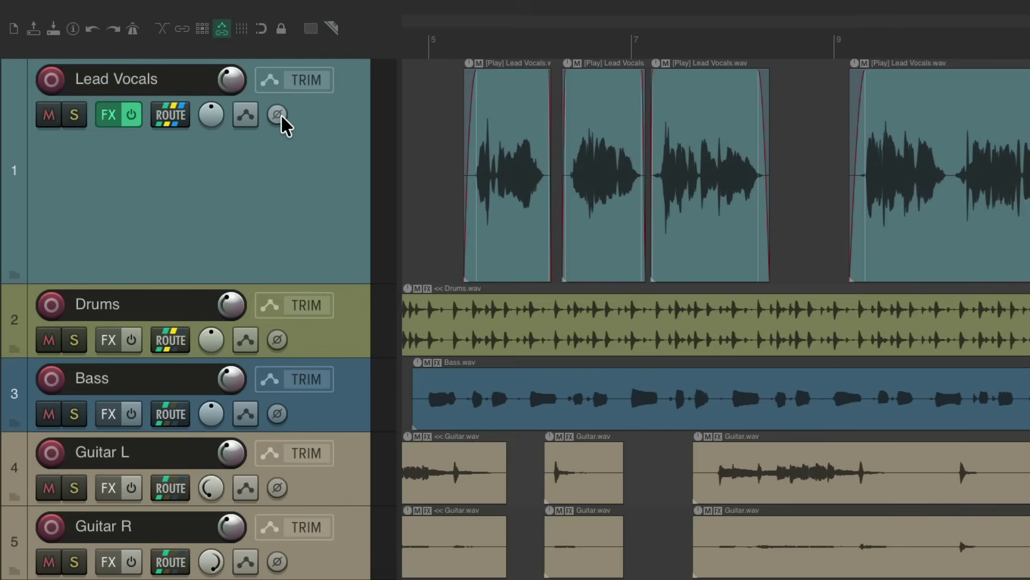
{"action": "mouse_move", "coordinate": [281, 115]}
{"action": "mouse_move", "coordinate": [231, 77]}
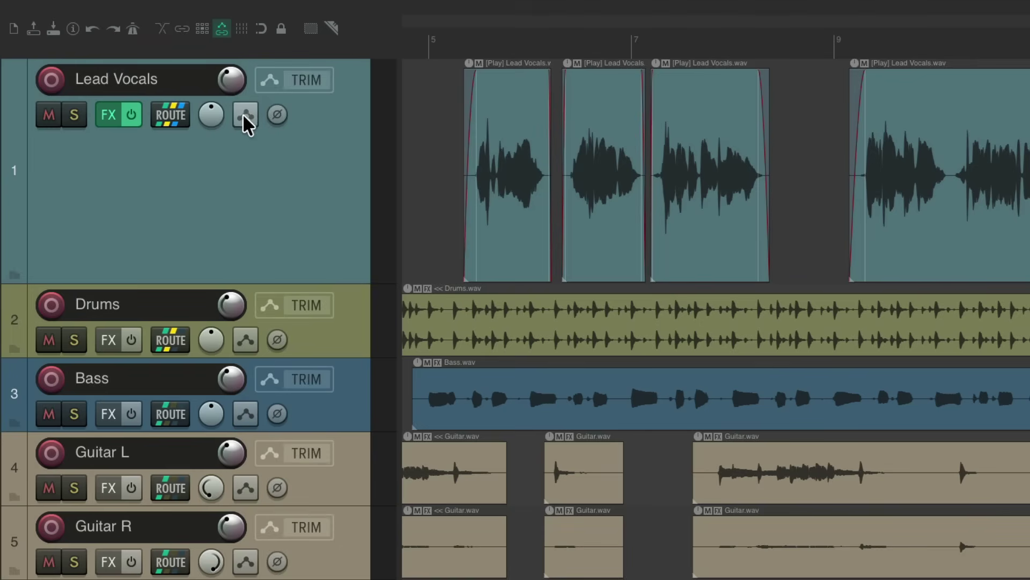
{"action": "mouse_move", "coordinate": [209, 113]}
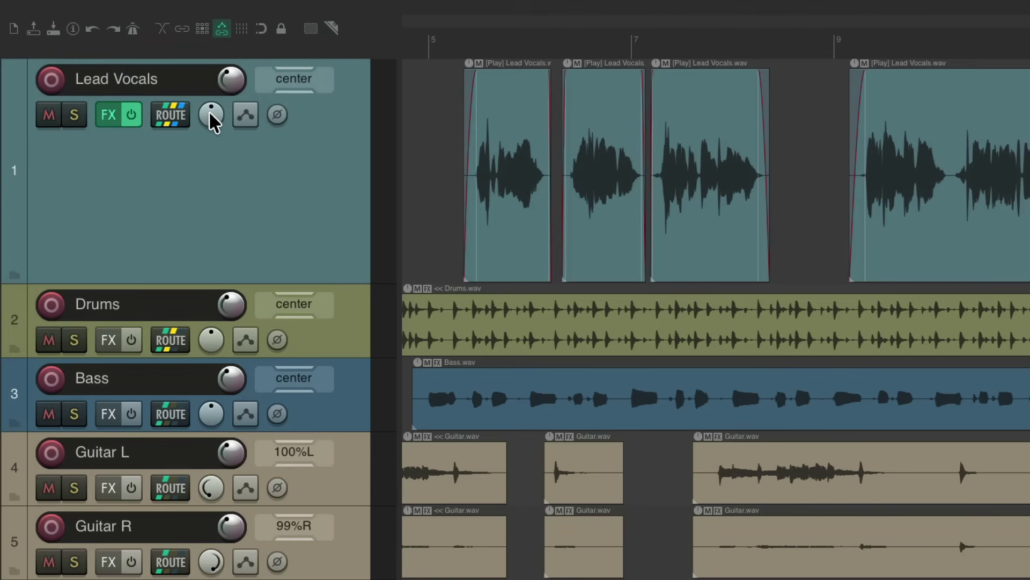